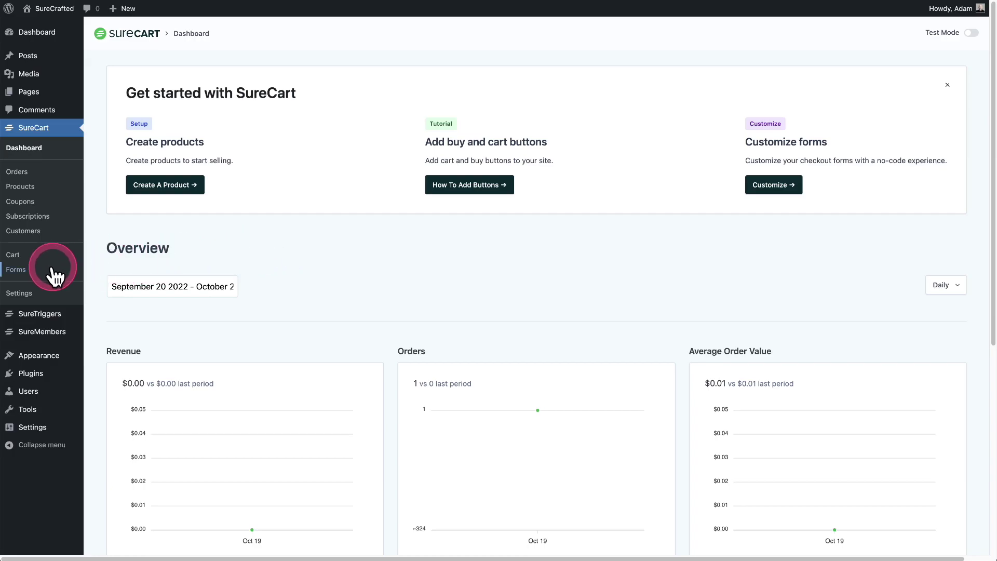
- Go to SureCart's Forms page from the WordPress admin sidebar
{"action": "left_click", "coordinate": [33, 271]}
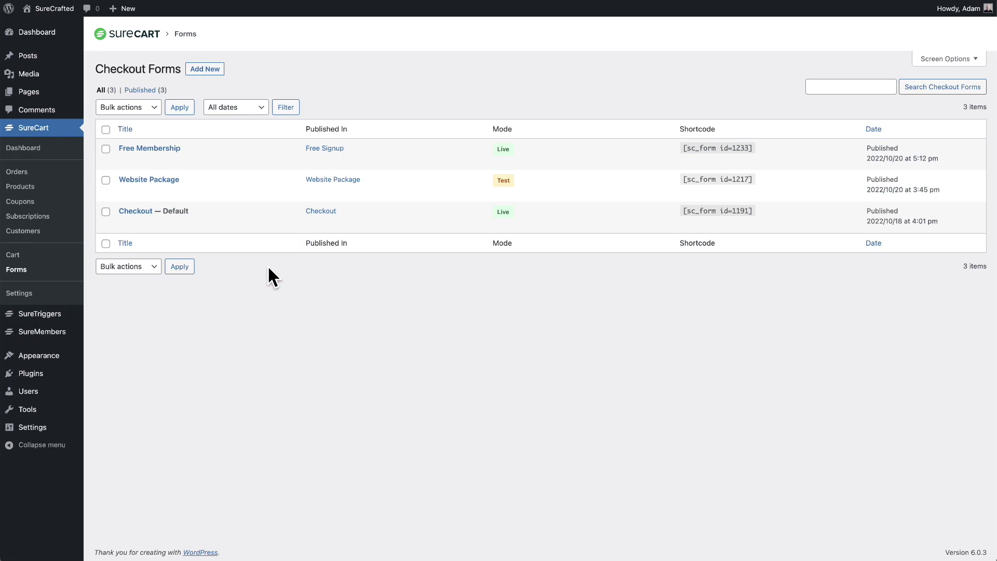
- Add a new checkout form titled 'Special Checkout' and bring up its starting-design chooser
{"action": "left_click", "coordinate": [196, 72]}
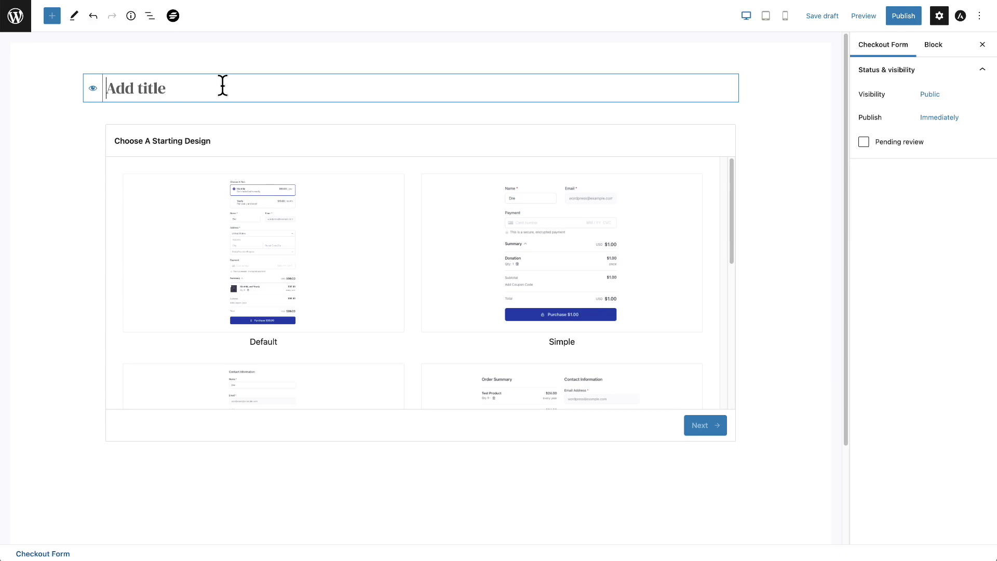
{"action": "left_click", "coordinate": [359, 136]}
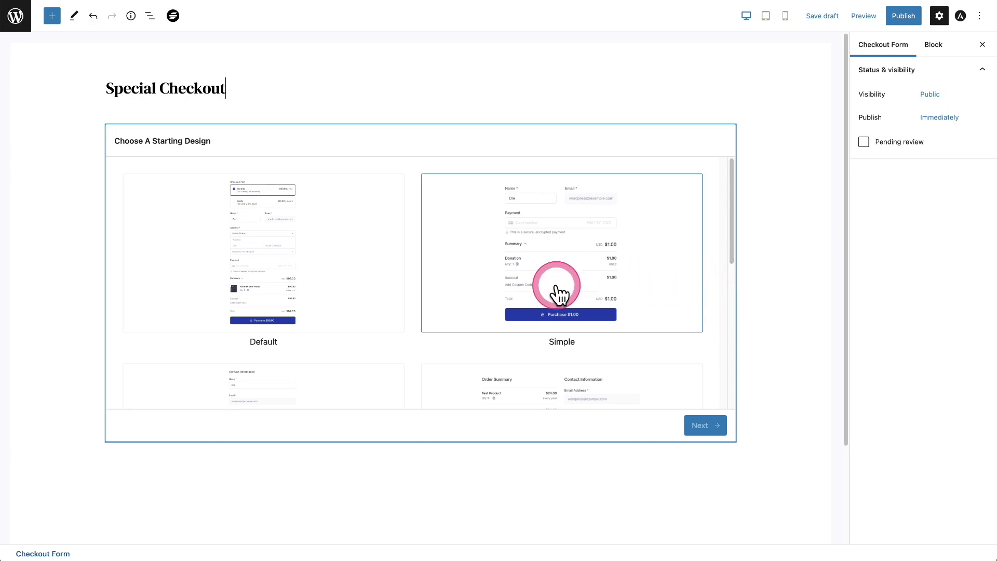
{"action": "scroll", "coordinate": [558, 291], "scroll_direction": "down", "scroll_amount": 3}
{"action": "scroll", "coordinate": [557, 290], "scroll_direction": "down", "scroll_amount": 2}
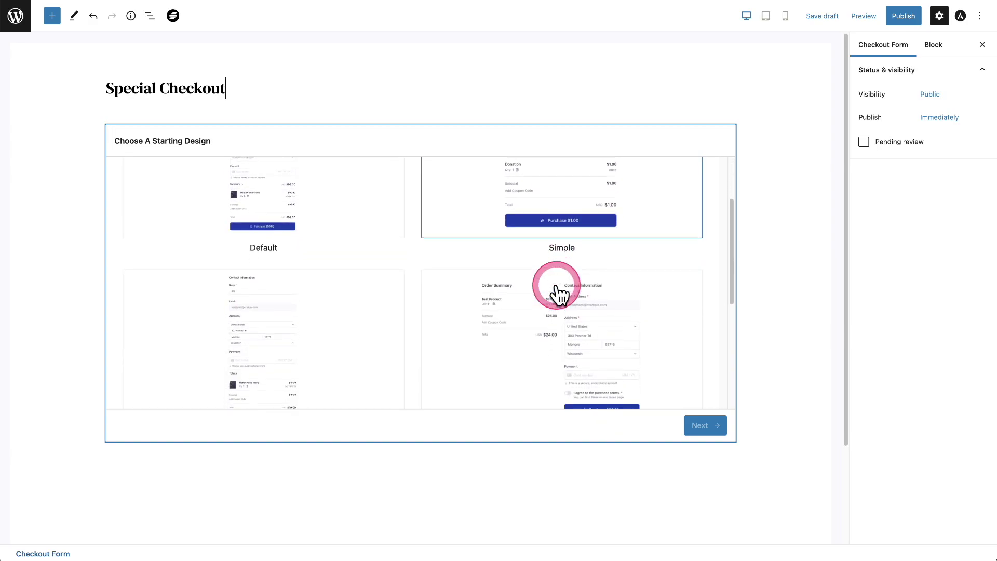
{"action": "scroll", "coordinate": [559, 294], "scroll_direction": "down", "scroll_amount": 2}
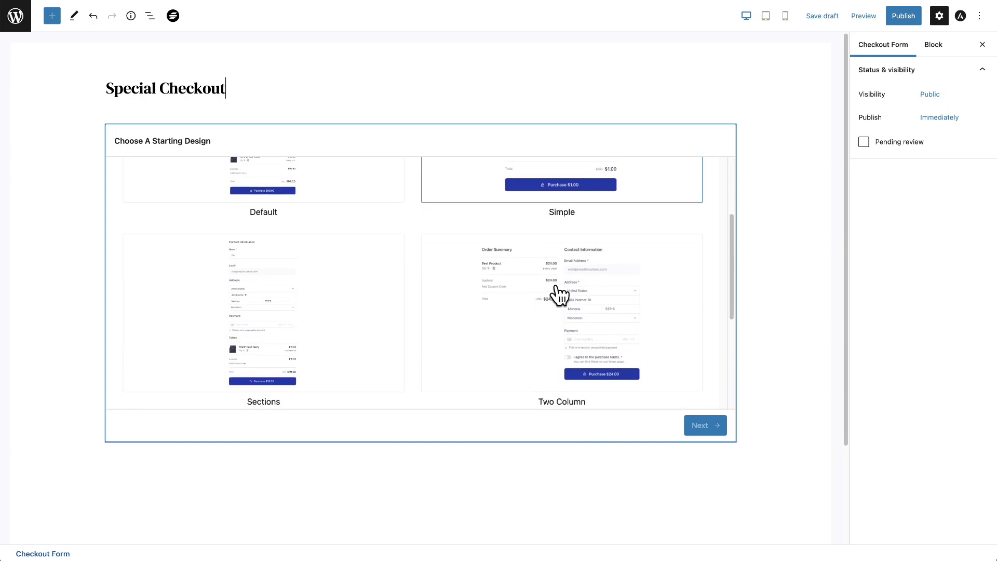
{"action": "scroll", "coordinate": [558, 294], "scroll_direction": "down", "scroll_amount": 7}
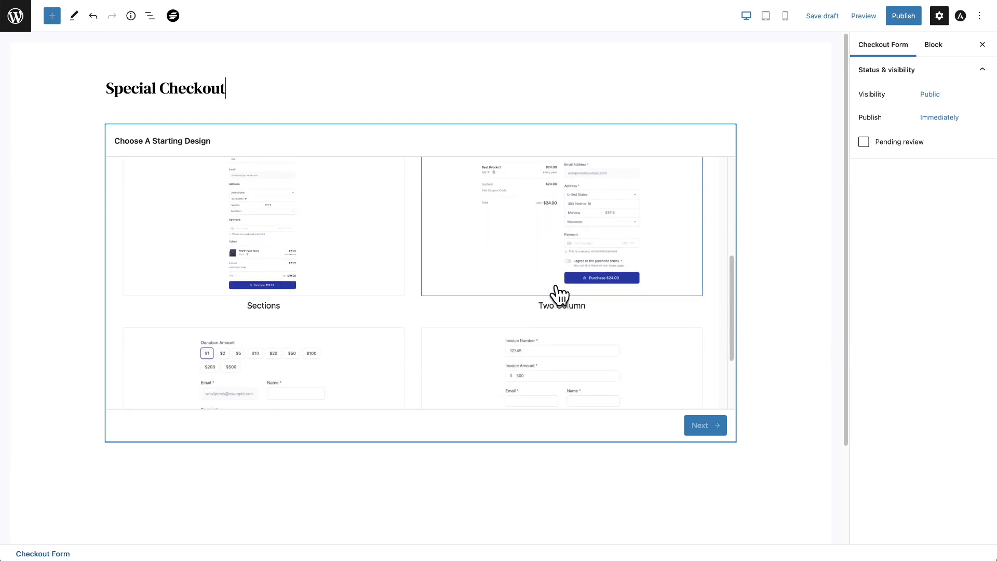
{"action": "scroll", "coordinate": [559, 294], "scroll_direction": "down", "scroll_amount": 1}
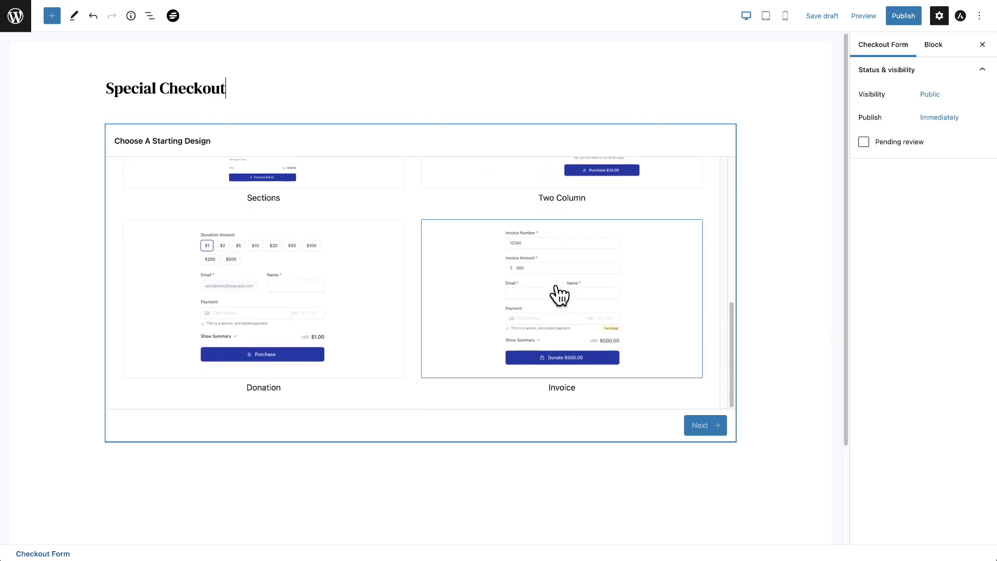
{"action": "scroll", "coordinate": [559, 295], "scroll_direction": "up", "scroll_amount": 3}
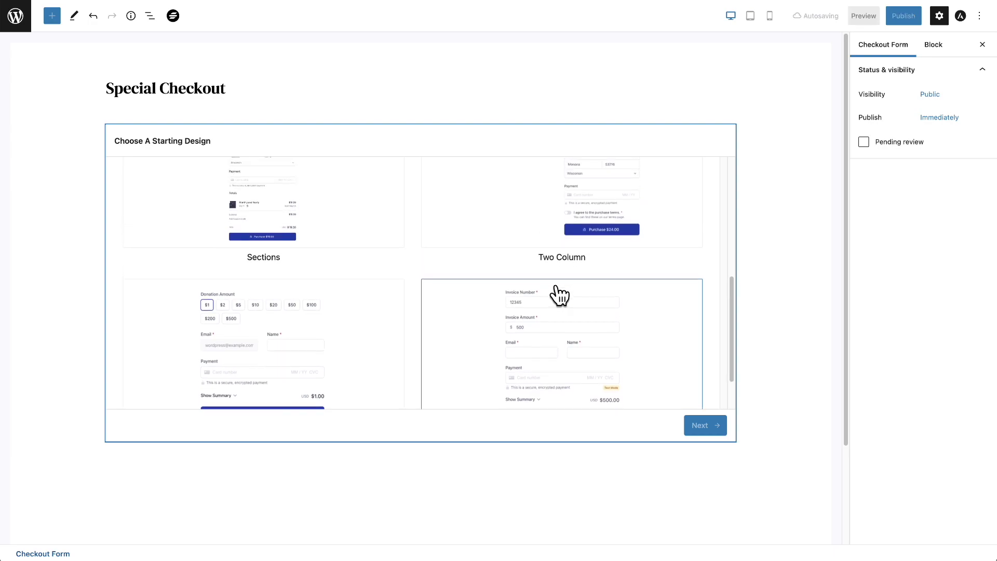
{"action": "scroll", "coordinate": [559, 295], "scroll_direction": "up", "scroll_amount": 10}
{"action": "scroll", "coordinate": [559, 295], "scroll_direction": "up", "scroll_amount": 2}
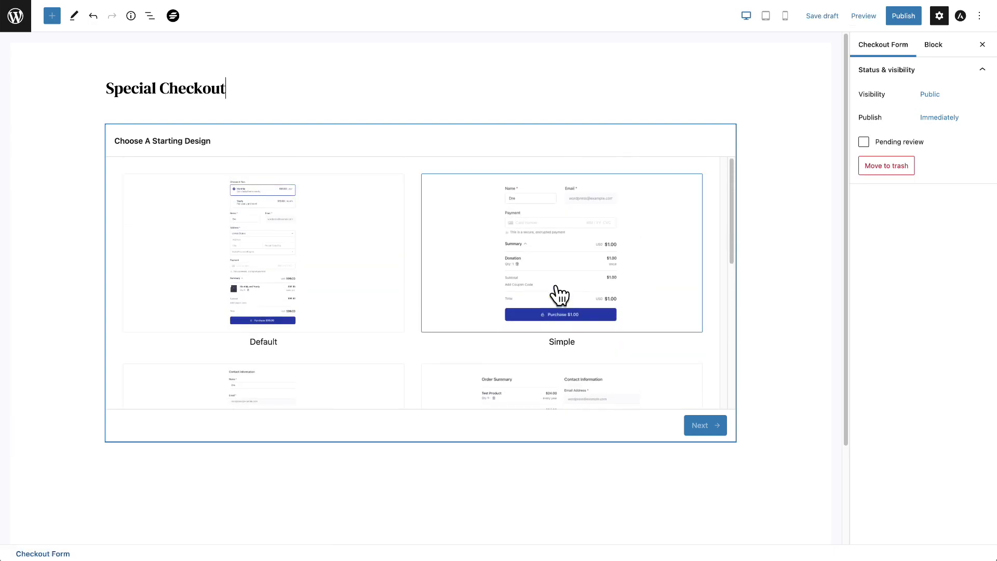
{"action": "left_click", "coordinate": [559, 295]}
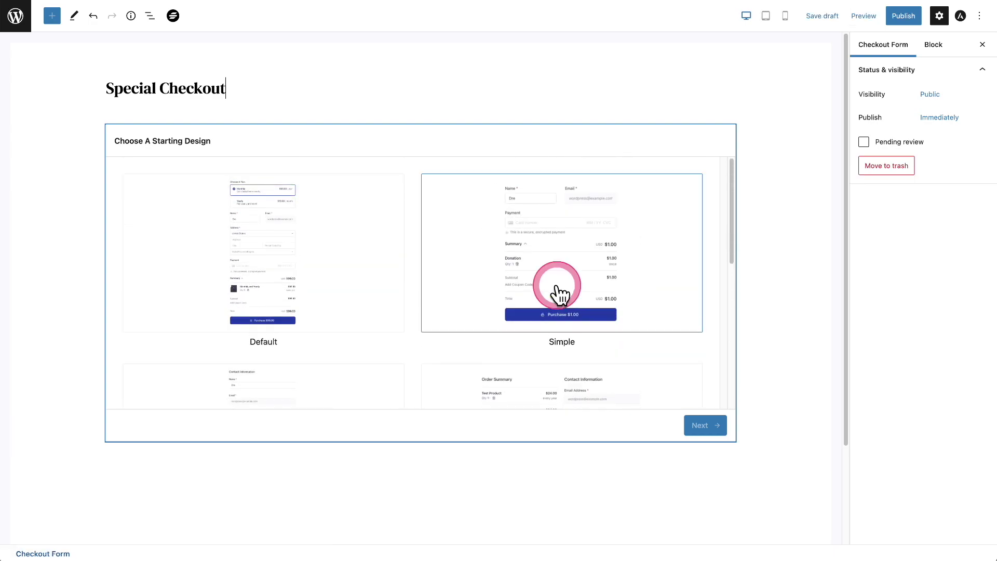
{"action": "left_click", "coordinate": [303, 291]}
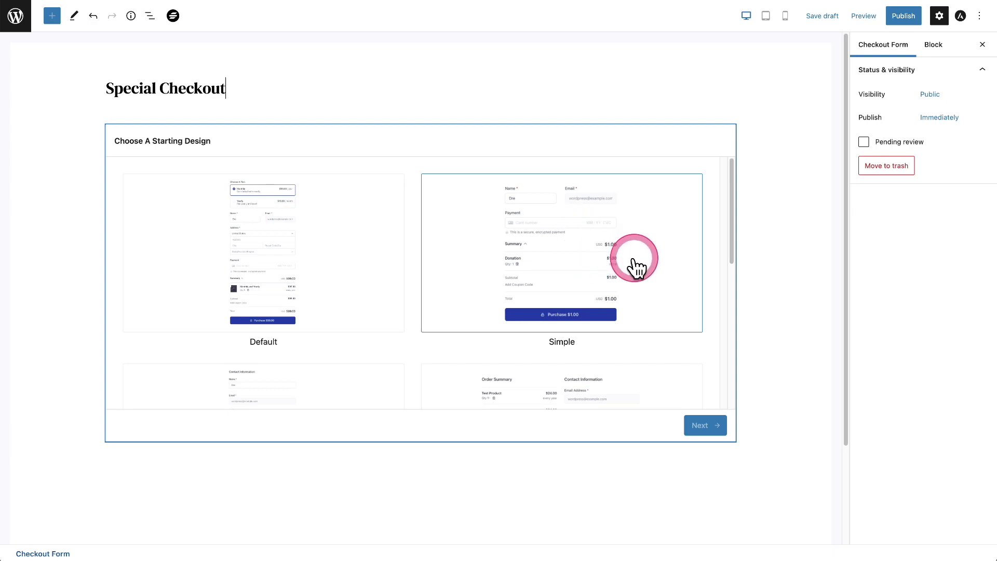
{"action": "scroll", "coordinate": [637, 267], "scroll_direction": "down", "scroll_amount": 4}
{"action": "scroll", "coordinate": [636, 267], "scroll_direction": "up", "scroll_amount": 1}
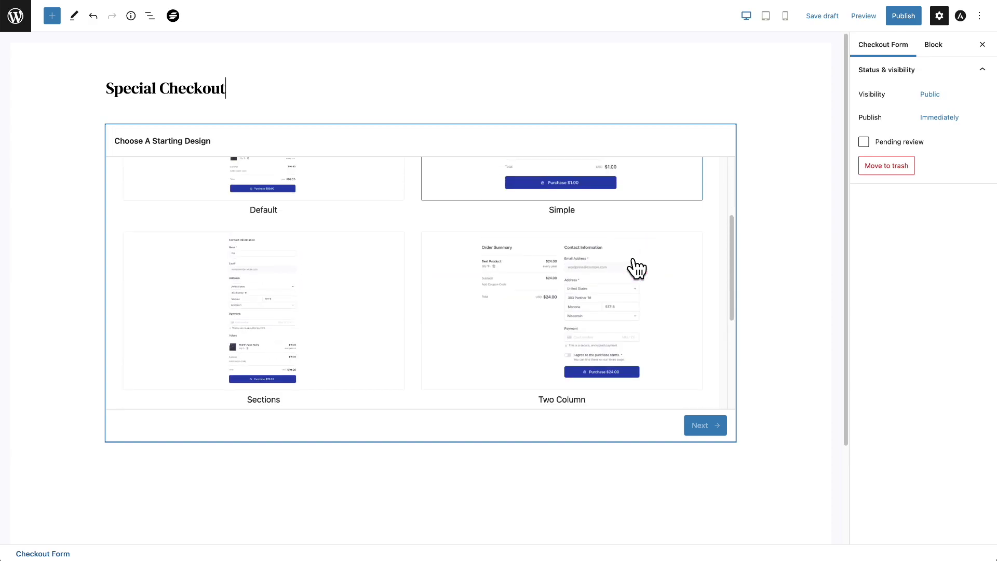
{"action": "left_click", "coordinate": [330, 346]}
- Preview the Two Column, Donation and Invoice starting designs
{"action": "left_click", "coordinate": [662, 320]}
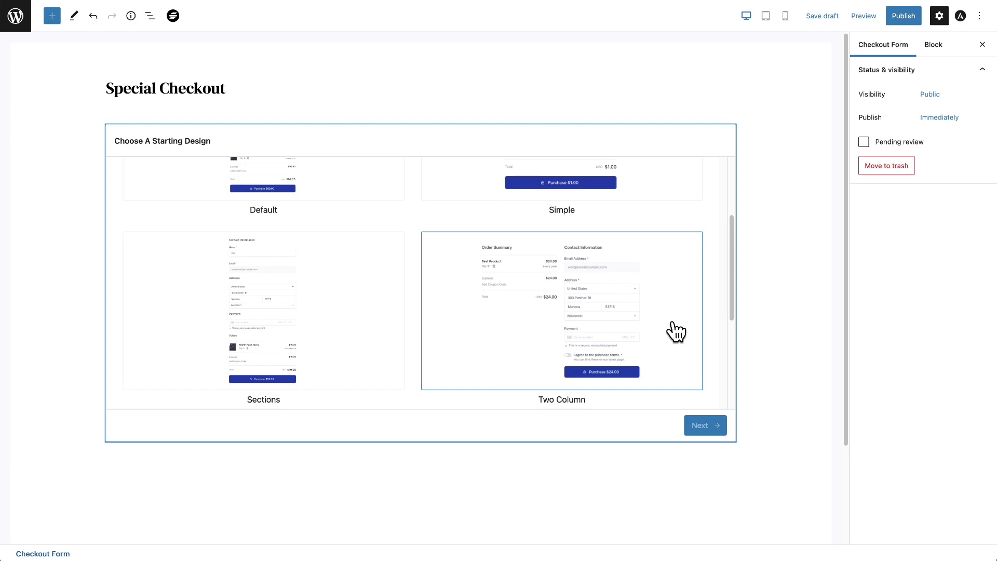
{"action": "scroll", "coordinate": [676, 331], "scroll_direction": "down", "scroll_amount": 4}
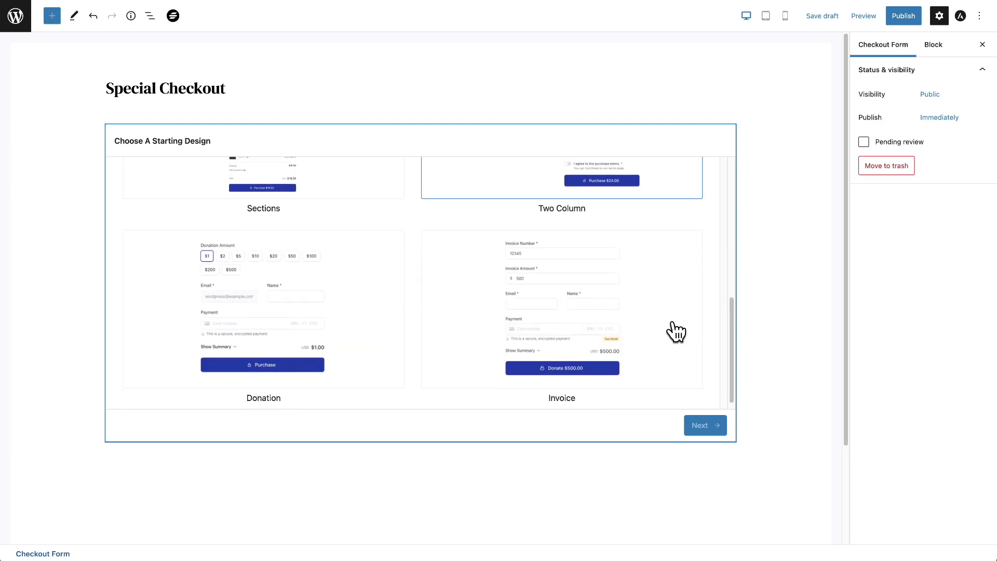
{"action": "left_click", "coordinate": [391, 333]}
{"action": "left_click", "coordinate": [318, 311]}
{"action": "left_click", "coordinate": [377, 303]}
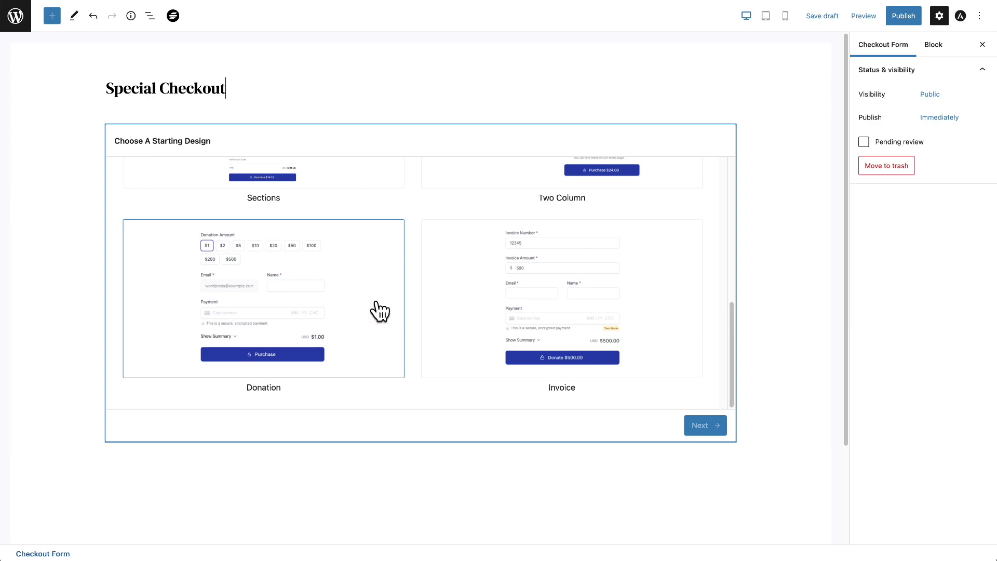
{"action": "left_click", "coordinate": [344, 295]}
{"action": "left_click", "coordinate": [211, 249]}
{"action": "left_click", "coordinate": [252, 245]}
{"action": "left_click_drag", "start_coordinate": [253, 247], "coordinate": [335, 254]}
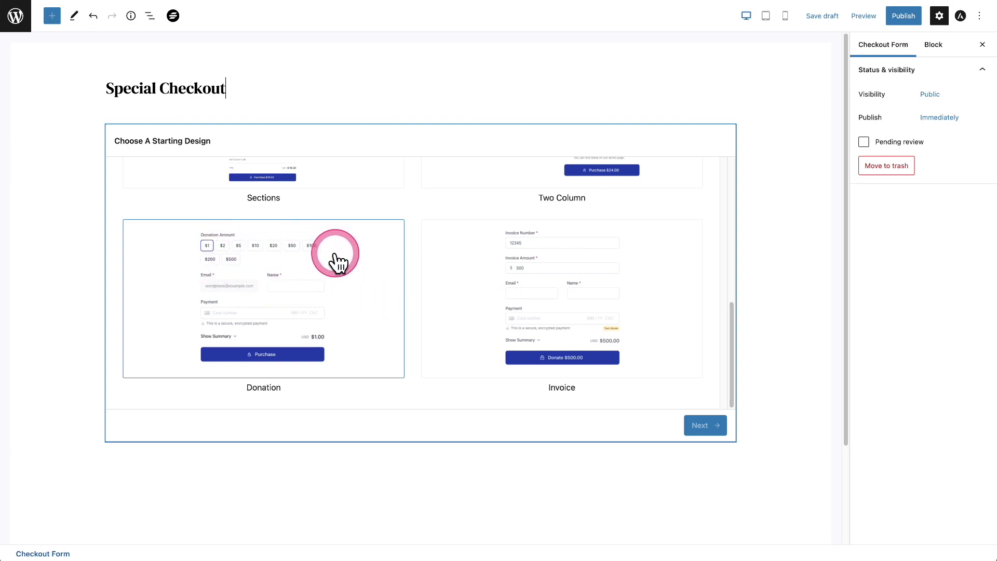
{"action": "left_click", "coordinate": [659, 311]}
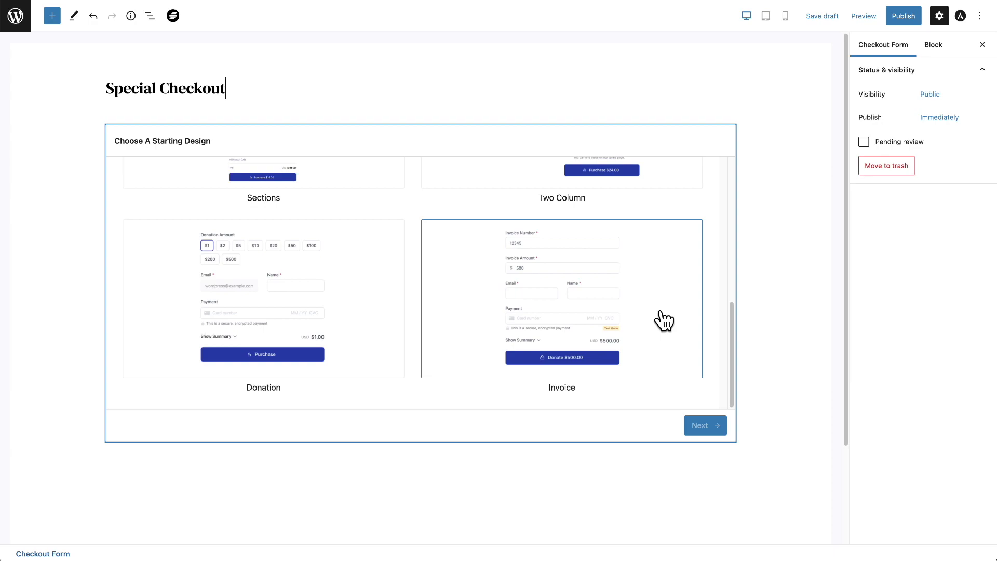
{"action": "left_click_drag", "start_coordinate": [660, 311], "coordinate": [418, 283]}
{"action": "scroll", "coordinate": [474, 291], "scroll_direction": "up", "scroll_amount": 4}
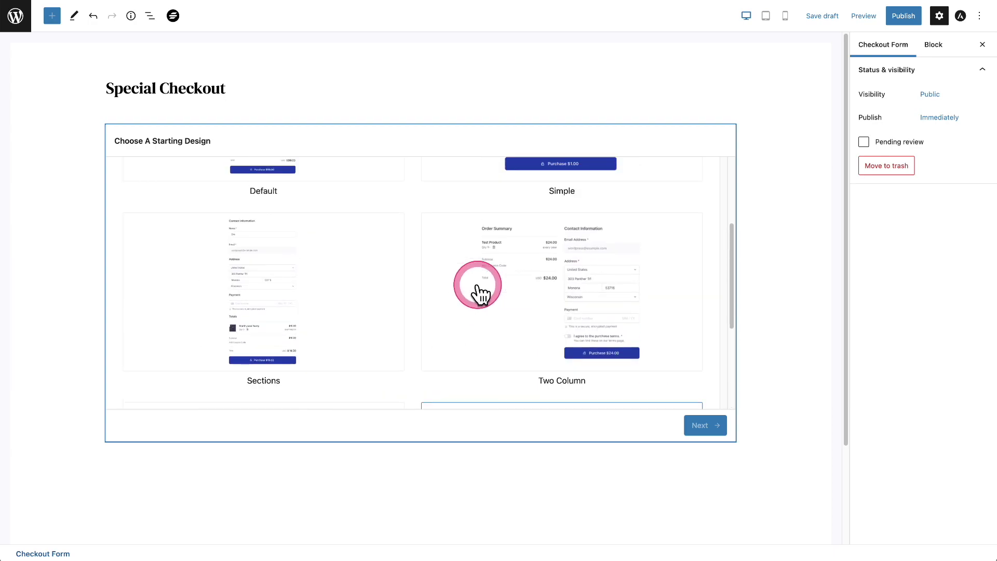
{"action": "scroll", "coordinate": [362, 288], "scroll_direction": "up", "scroll_amount": 2}
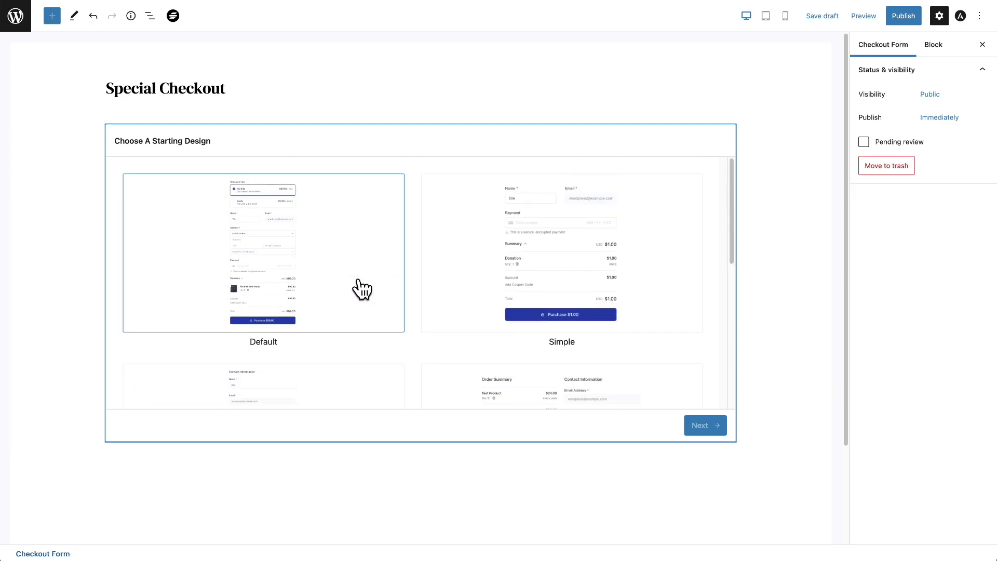
- Choose Simple as the starting design instead of Default
{"action": "left_click", "coordinate": [374, 278]}
{"action": "left_click", "coordinate": [559, 262]}
{"action": "left_click", "coordinate": [567, 263]}
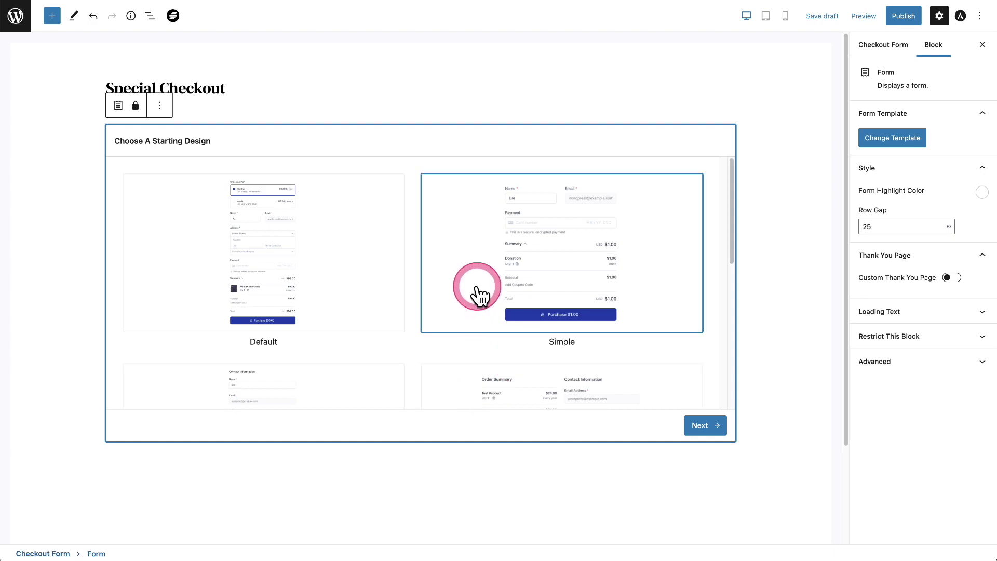
- On the products step, add Website Care Plan at $99.00/month, quantity 1
{"action": "left_click", "coordinate": [702, 428]}
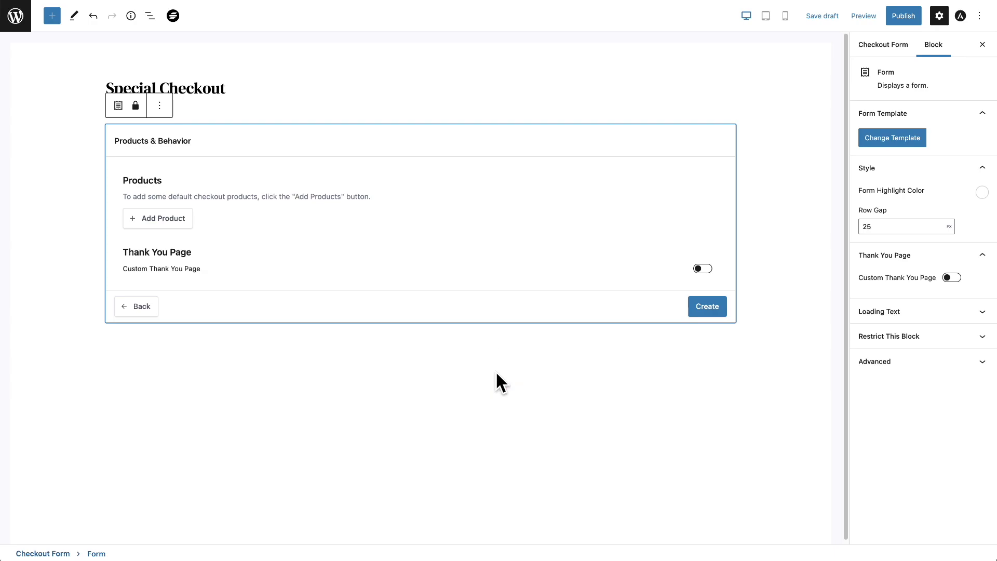
{"action": "left_click", "coordinate": [410, 283]}
{"action": "left_click", "coordinate": [334, 229]}
{"action": "left_click", "coordinate": [170, 220]}
{"action": "scroll", "coordinate": [291, 288], "scroll_direction": "down", "scroll_amount": 2}
{"action": "scroll", "coordinate": [292, 293], "scroll_direction": "down", "scroll_amount": 5}
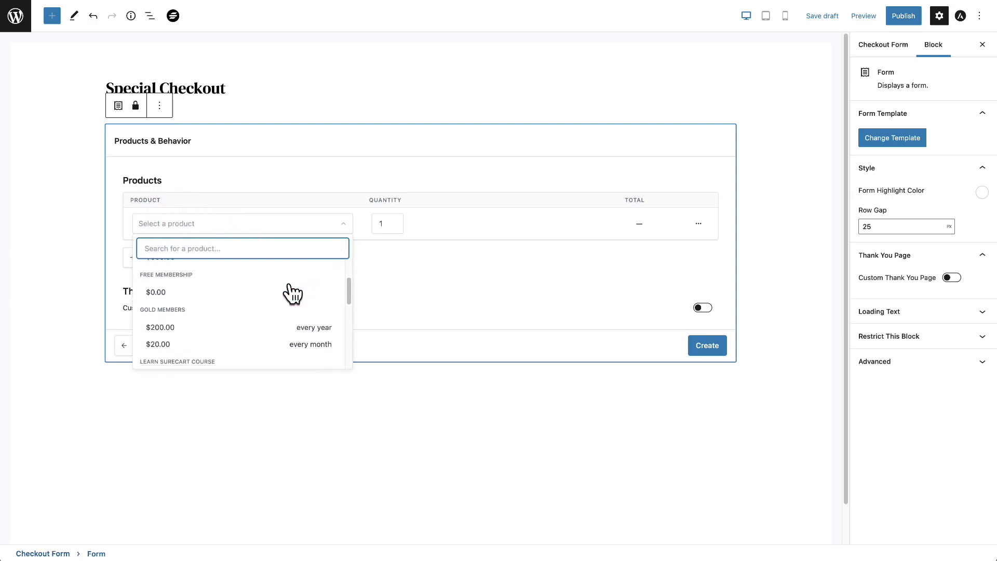
{"action": "scroll", "coordinate": [293, 293], "scroll_direction": "down", "scroll_amount": 3}
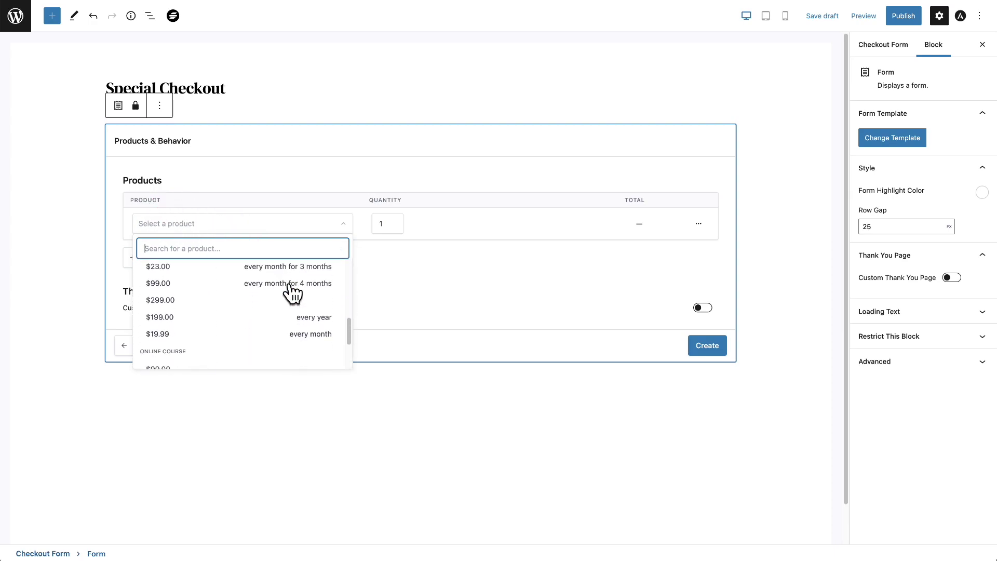
{"action": "scroll", "coordinate": [292, 294], "scroll_direction": "down", "scroll_amount": 3}
{"action": "left_click_drag", "start_coordinate": [268, 286], "coordinate": [199, 353]}
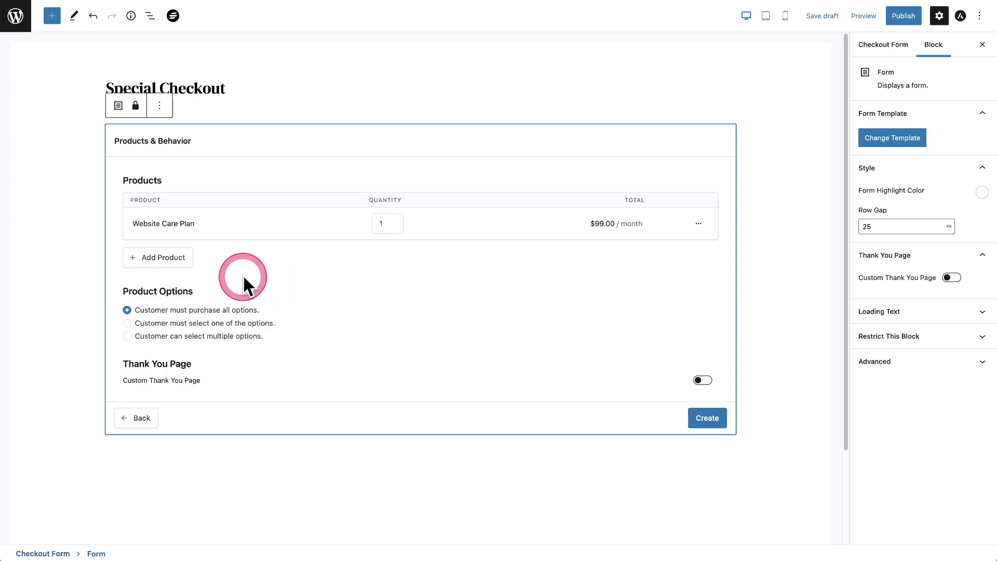
- Add the $500.00 Setup Fee as a second product, then remove it again
{"action": "left_click", "coordinate": [173, 257]}
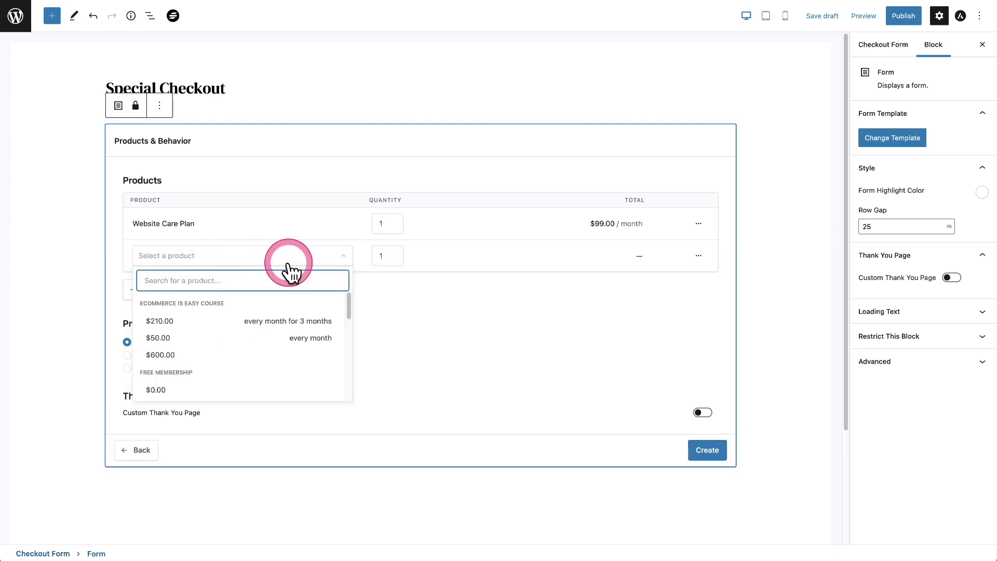
{"action": "scroll", "coordinate": [257, 327], "scroll_direction": "down", "scroll_amount": 5}
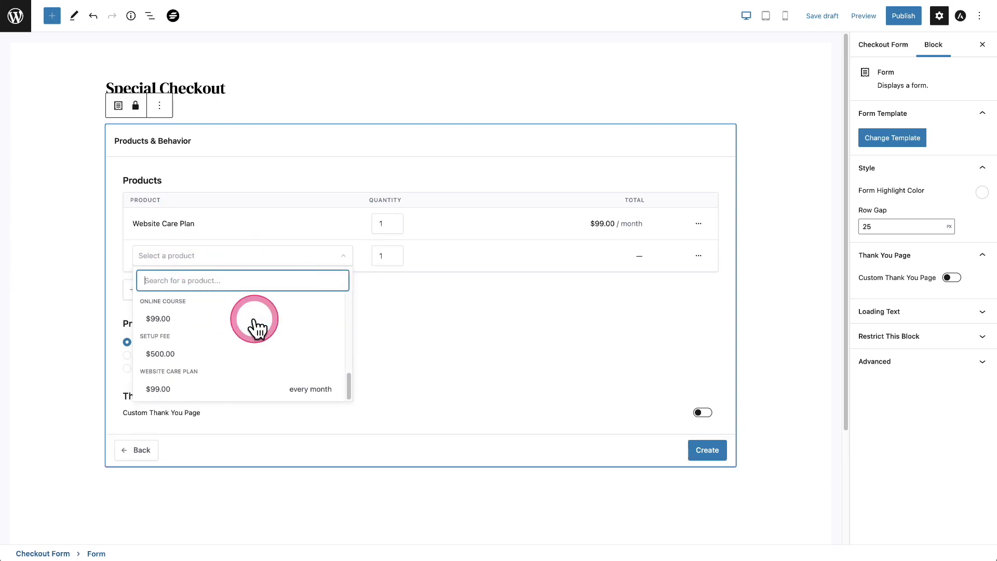
{"action": "left_click", "coordinate": [225, 354]}
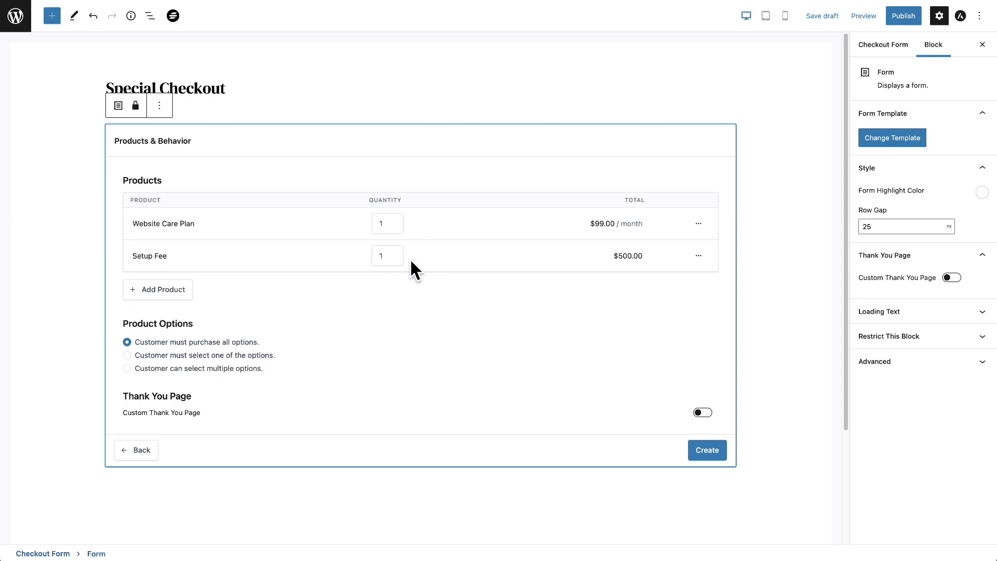
{"action": "left_click", "coordinate": [196, 242]}
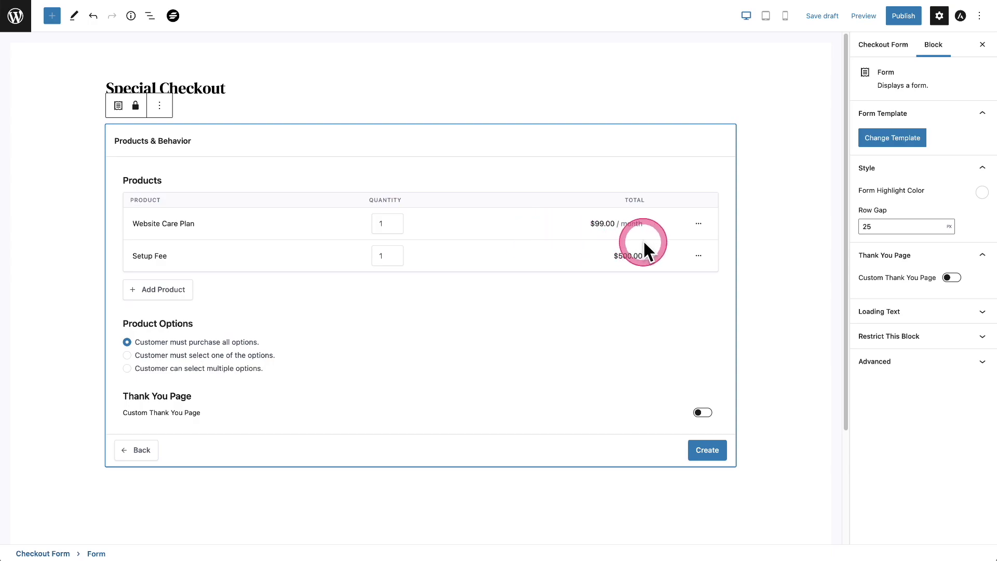
{"action": "left_click", "coordinate": [698, 255]}
{"action": "left_click", "coordinate": [720, 285]}
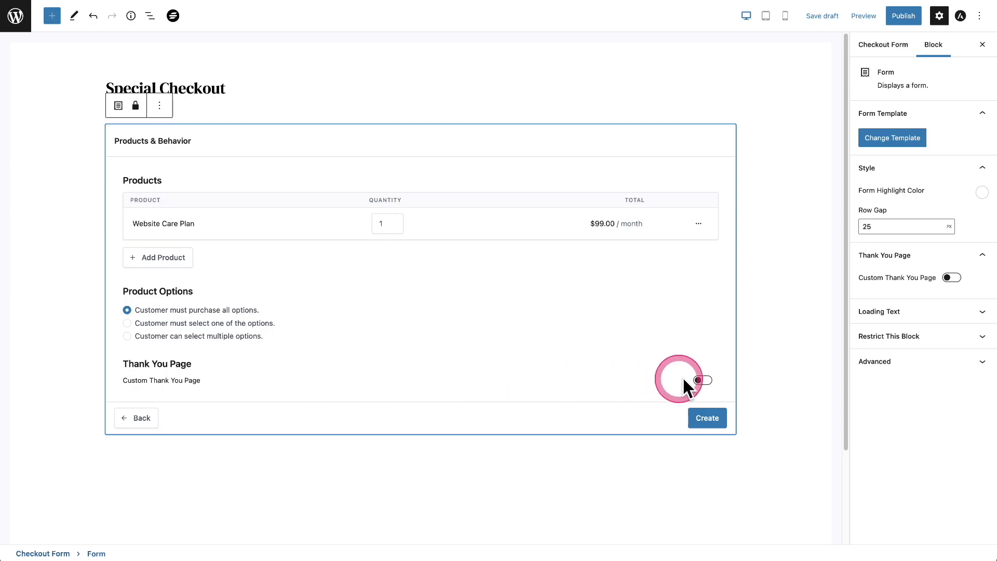
- Leave Custom Thank You Page off and create the Special Checkout form
{"action": "left_click", "coordinate": [703, 381]}
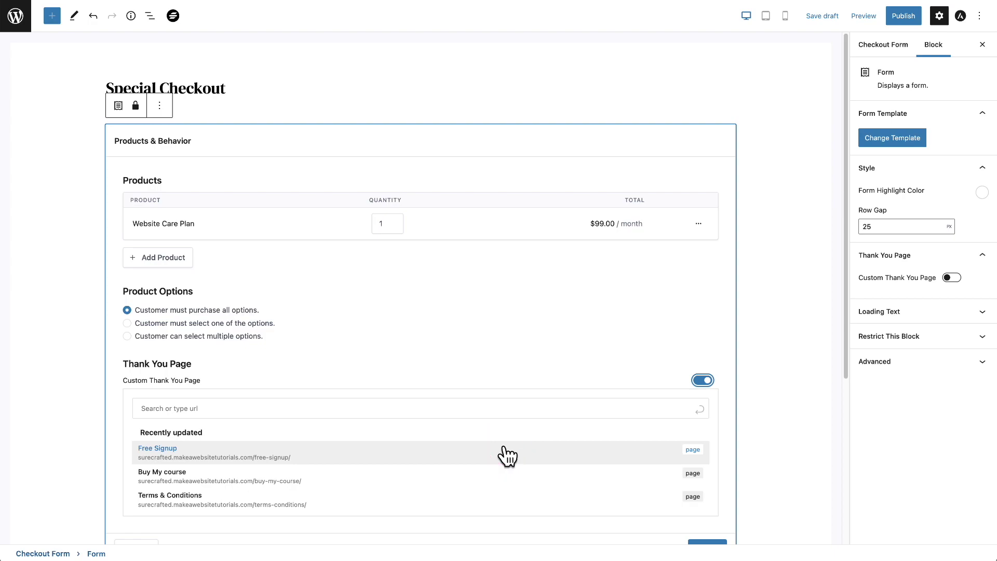
{"action": "left_click", "coordinate": [701, 381]}
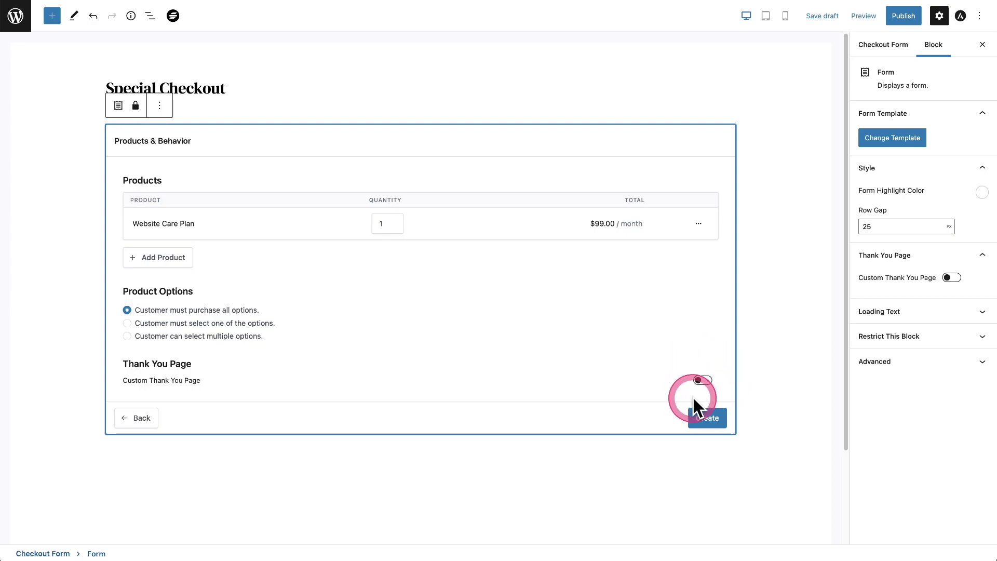
{"action": "left_click", "coordinate": [705, 420]}
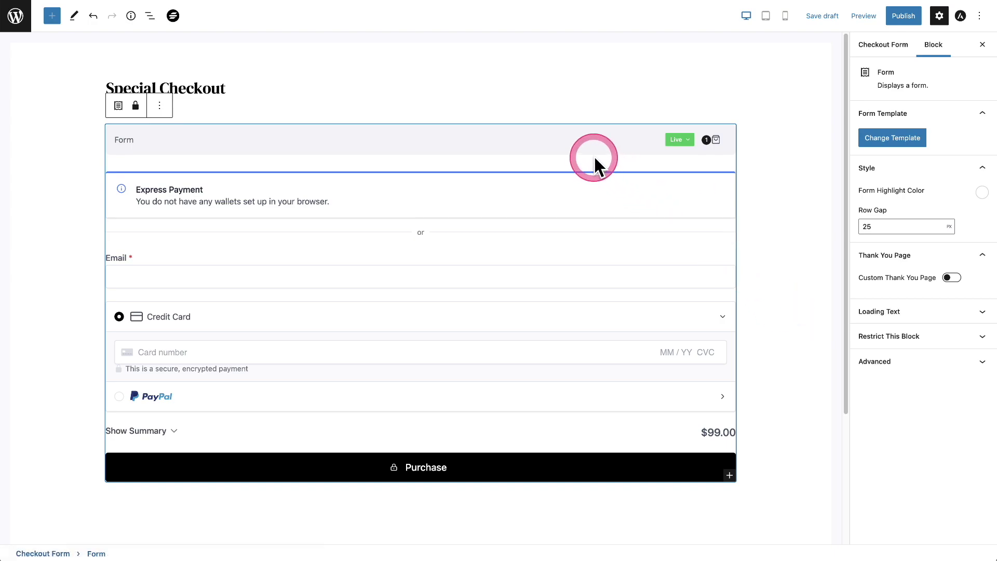
- Change the form's payment mode badge from Live to Test
{"action": "left_click", "coordinate": [688, 141]}
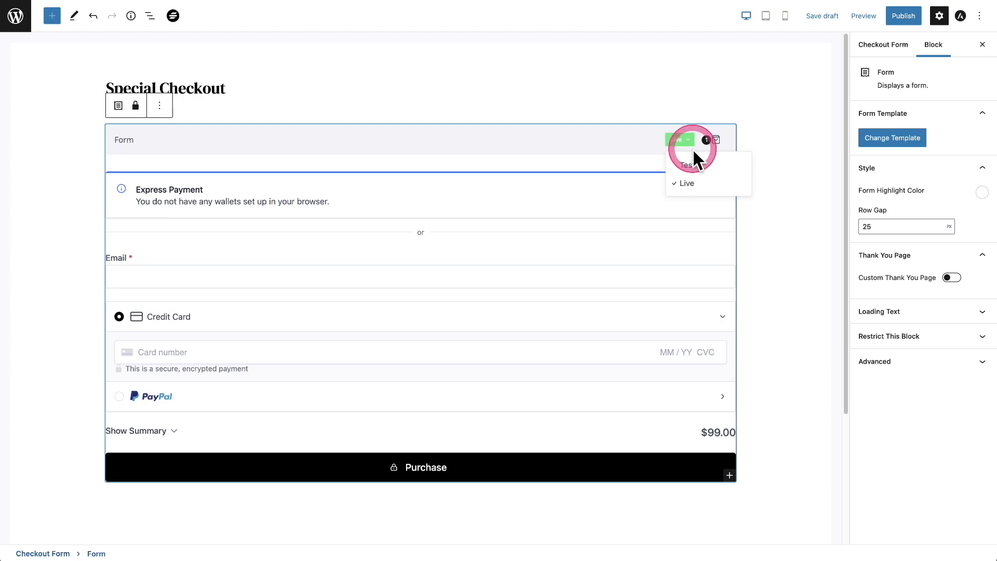
{"action": "left_click", "coordinate": [724, 178]}
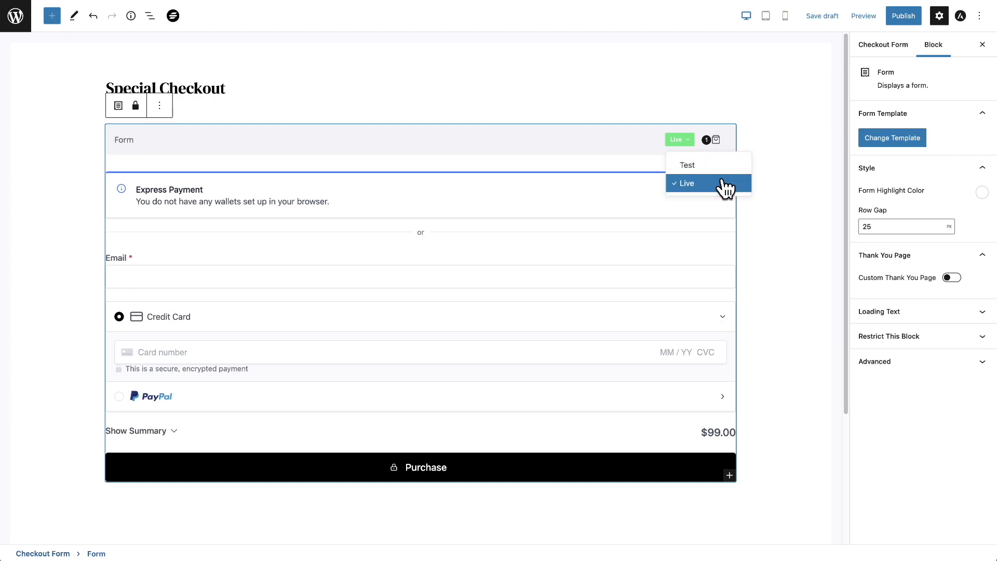
{"action": "left_click", "coordinate": [711, 165]}
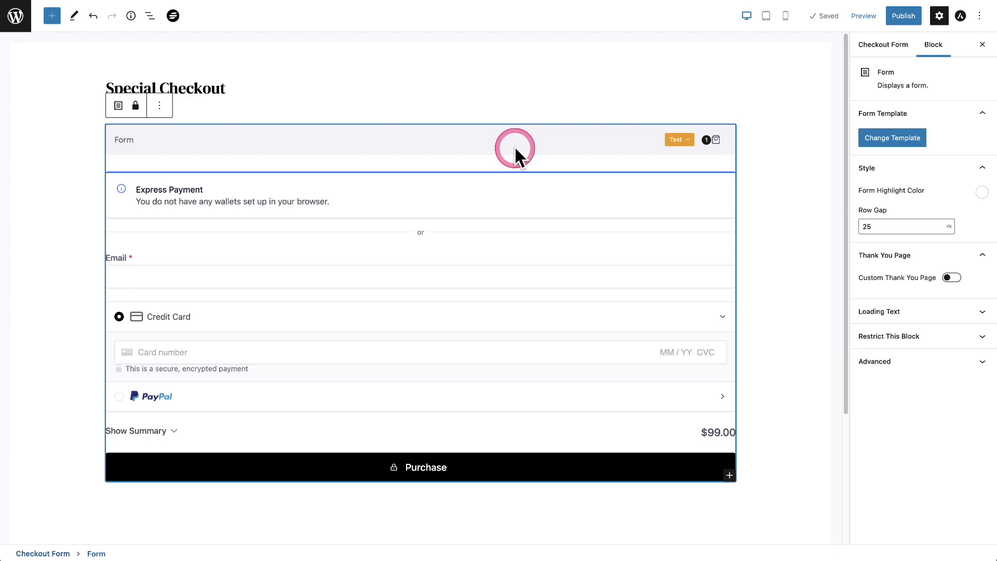
- Inspect the Express Payment, Email, Payment and form blocks and Loading Text, then select Email
{"action": "left_click", "coordinate": [521, 186]}
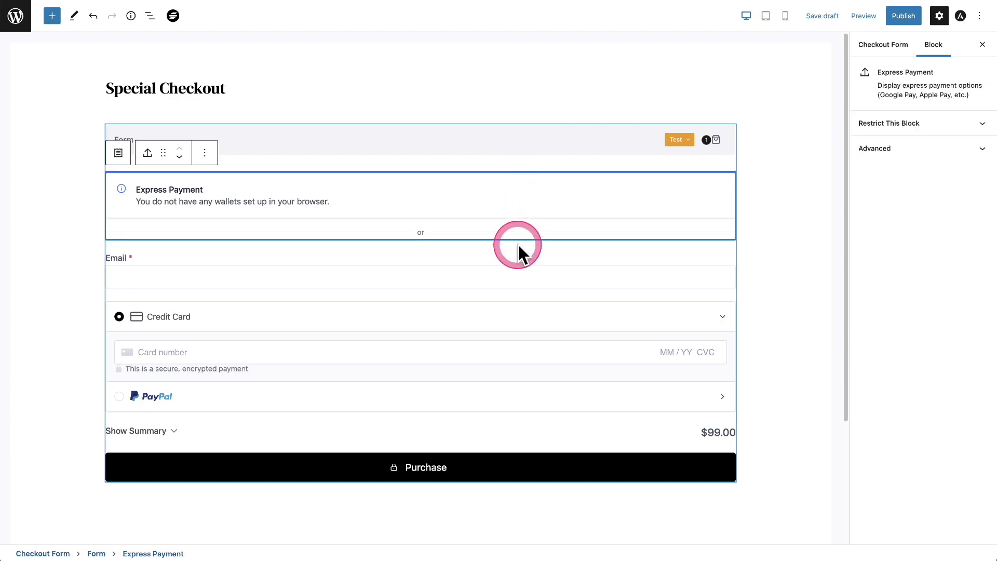
{"action": "left_click", "coordinate": [515, 258]}
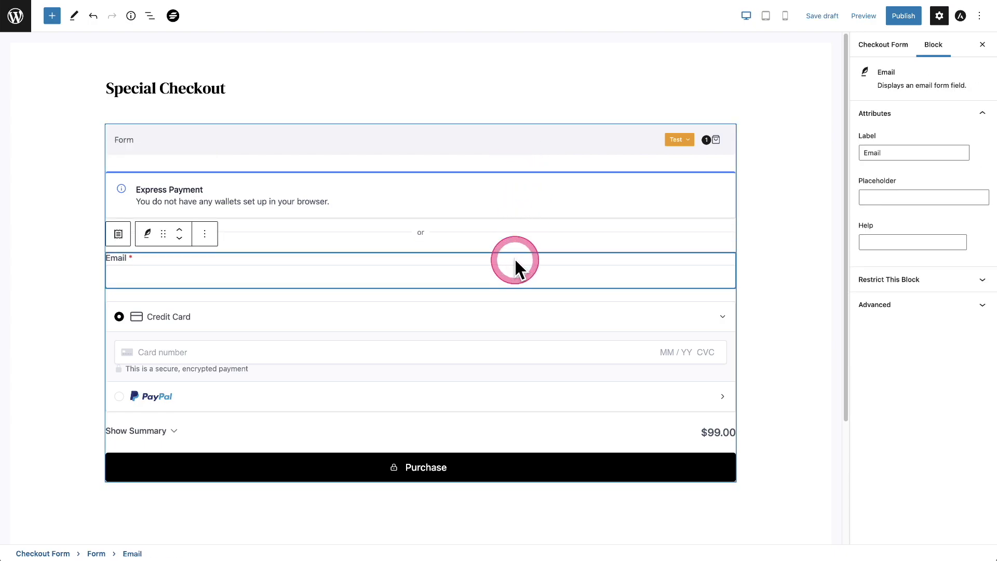
{"action": "left_click", "coordinate": [510, 326]}
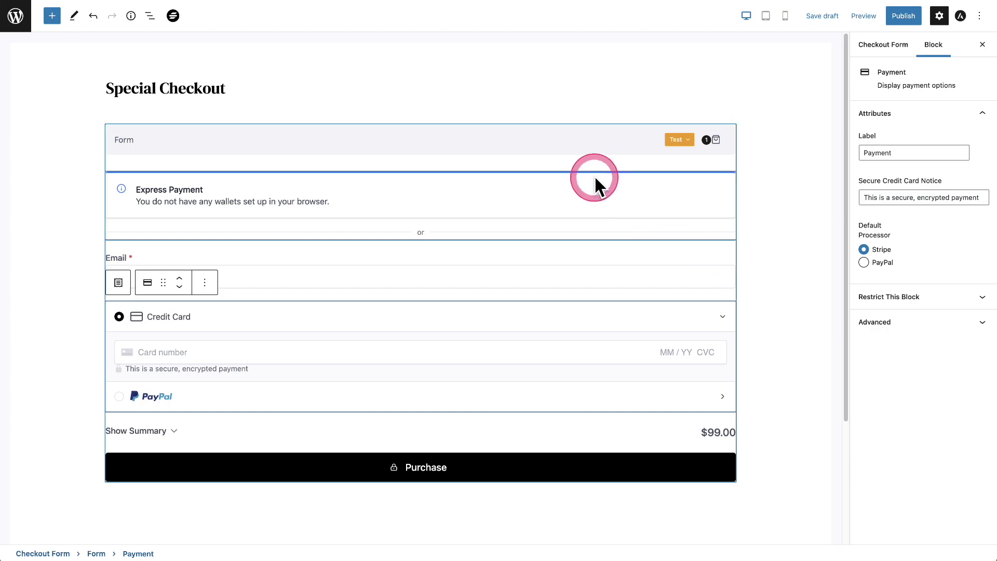
{"action": "left_click", "coordinate": [536, 150]}
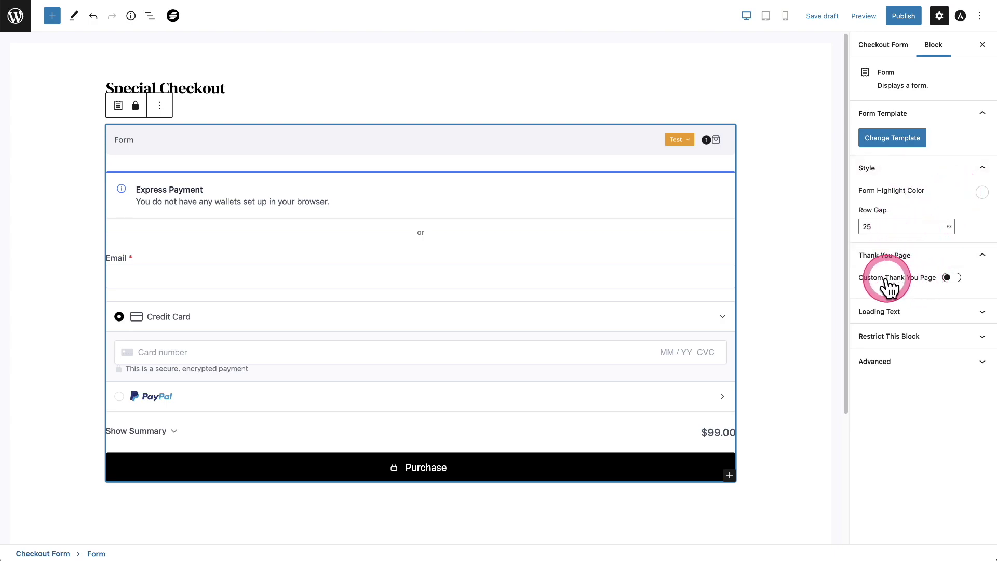
{"action": "left_click", "coordinate": [936, 316]}
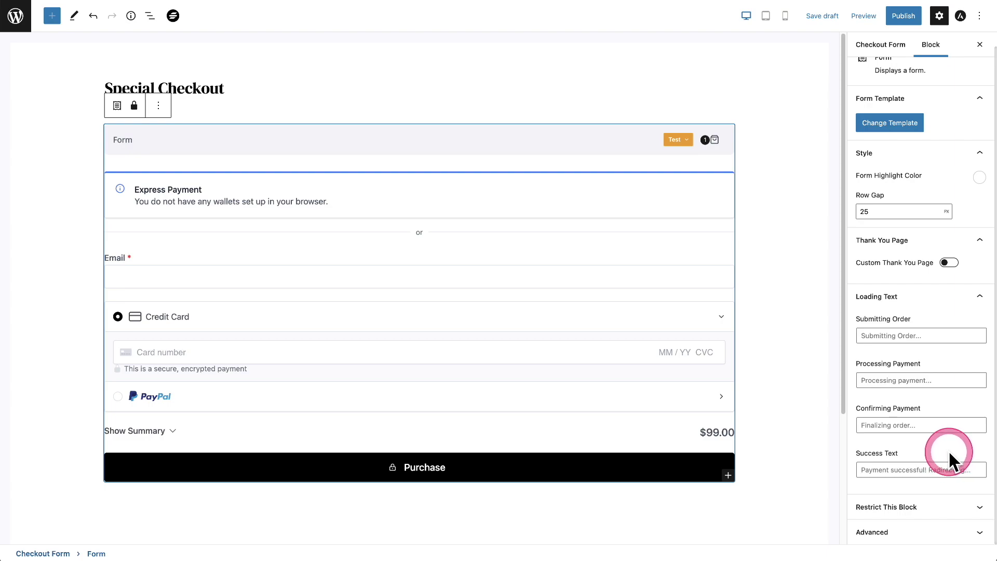
{"action": "left_click", "coordinate": [939, 295]}
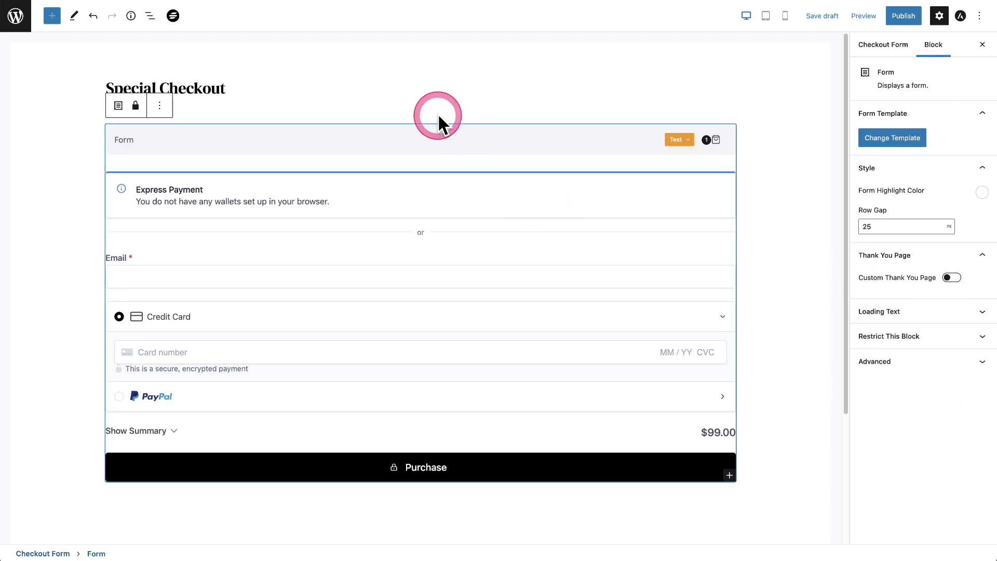
{"action": "left_click", "coordinate": [327, 258]}
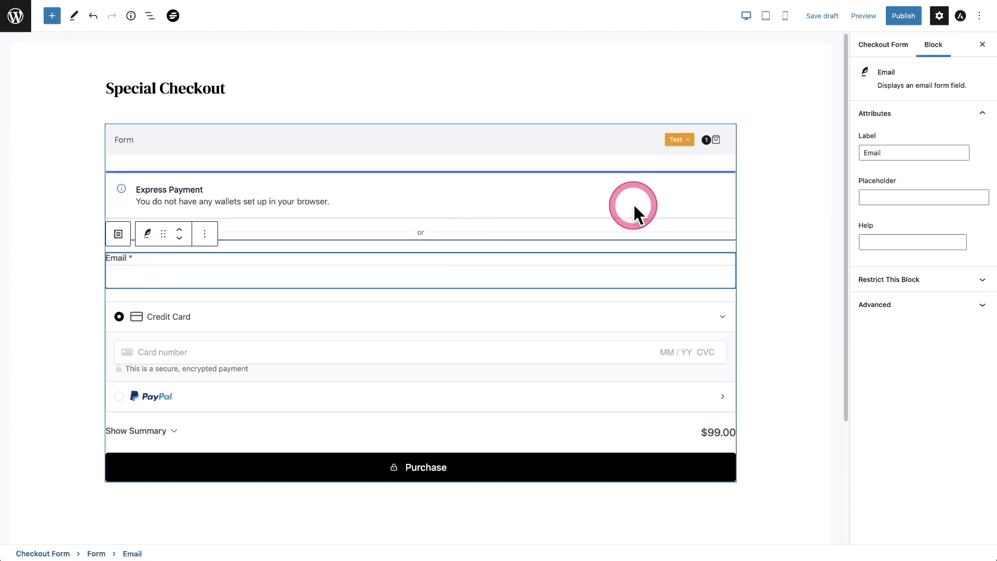
- Change the Email field's label from 'Email' to 'Enter your email address'
{"action": "left_click", "coordinate": [874, 152]}
{"action": "double_click", "coordinate": [874, 152]}
{"action": "type", "text": "Enter your email address"}
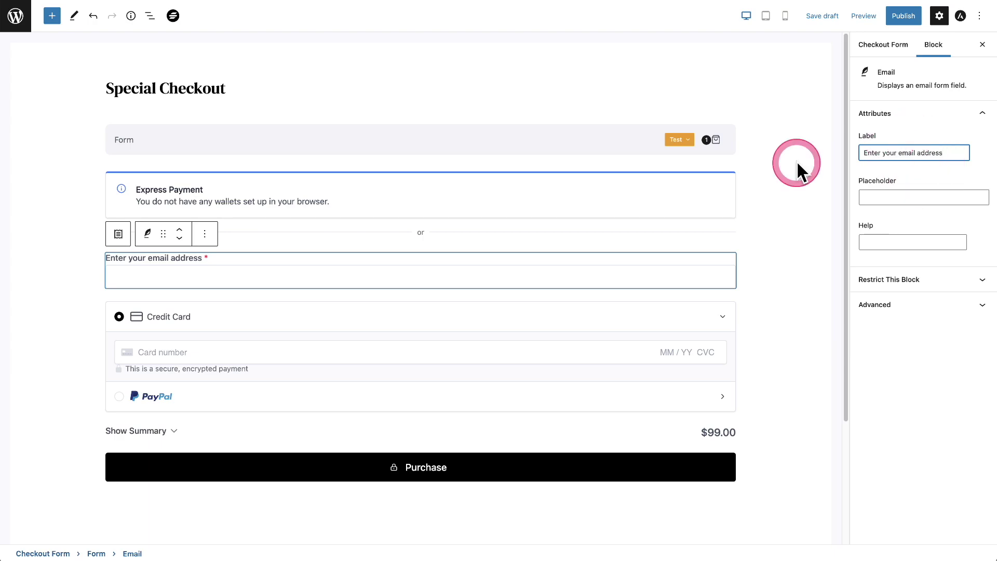
{"action": "left_click", "coordinate": [205, 261]}
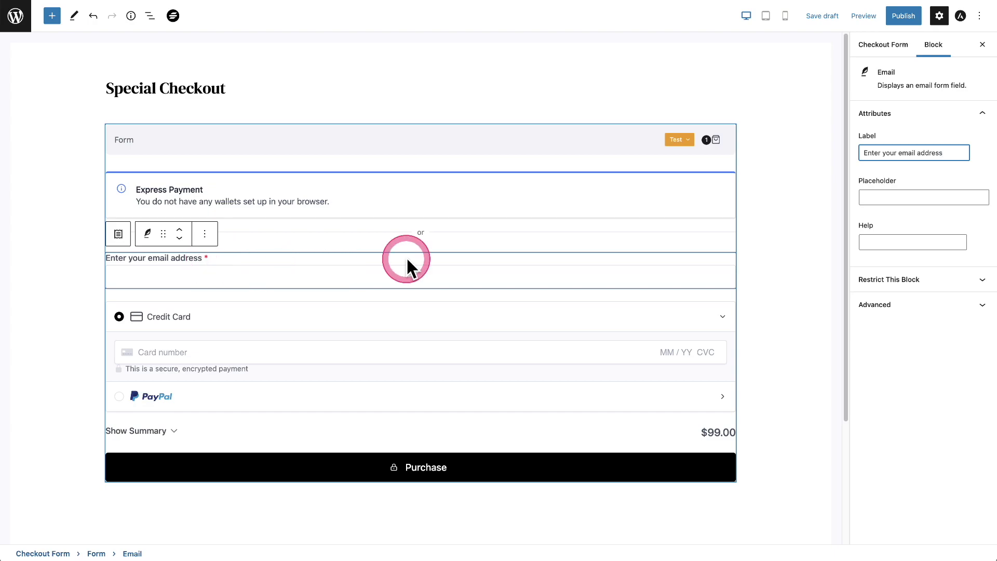
{"action": "left_click", "coordinate": [882, 202]}
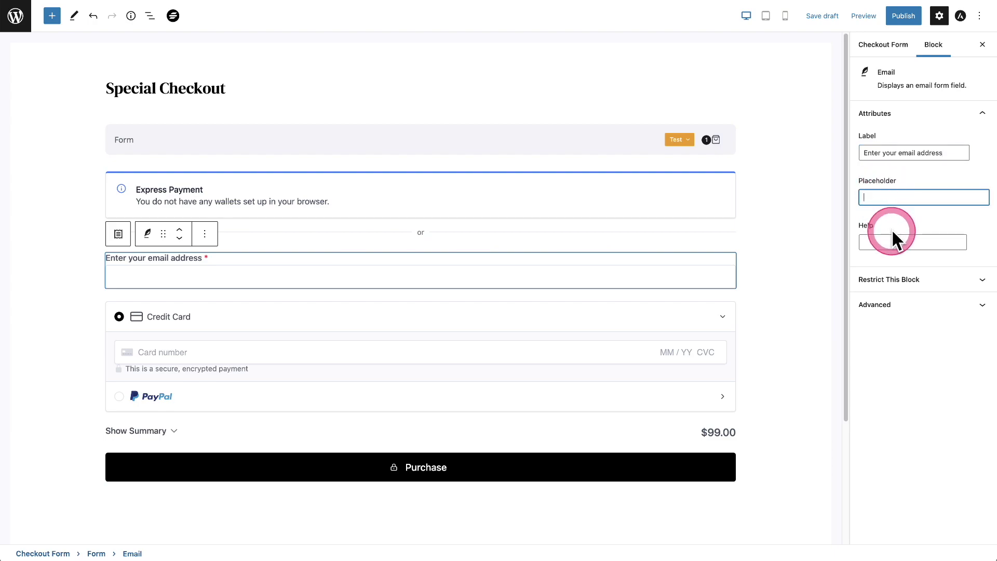
- Set a sample email address as the Email field's placeholder and save the draft
{"action": "type", "text": "john@domain.com"}
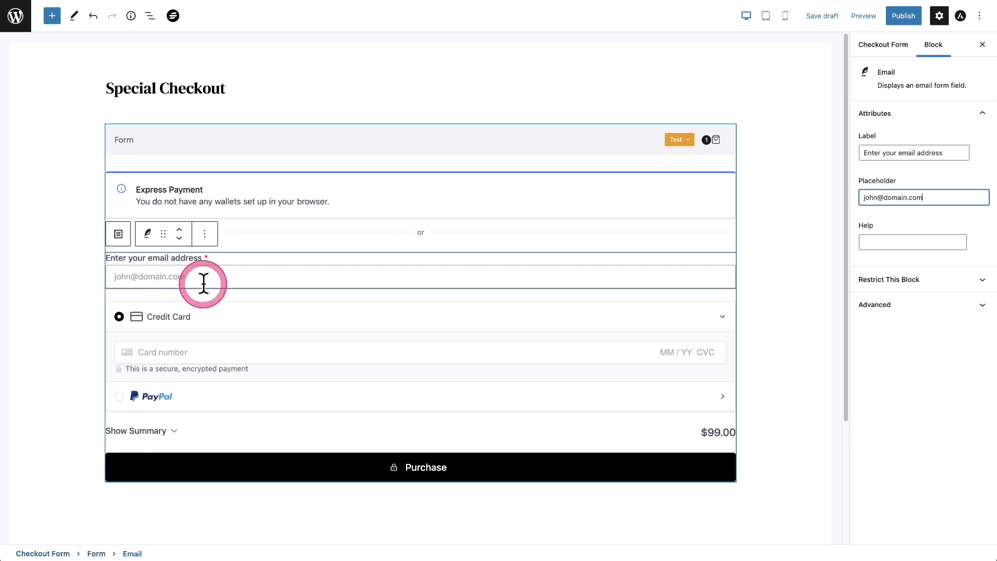
{"action": "mouse_move", "coordinate": [328, 294]}
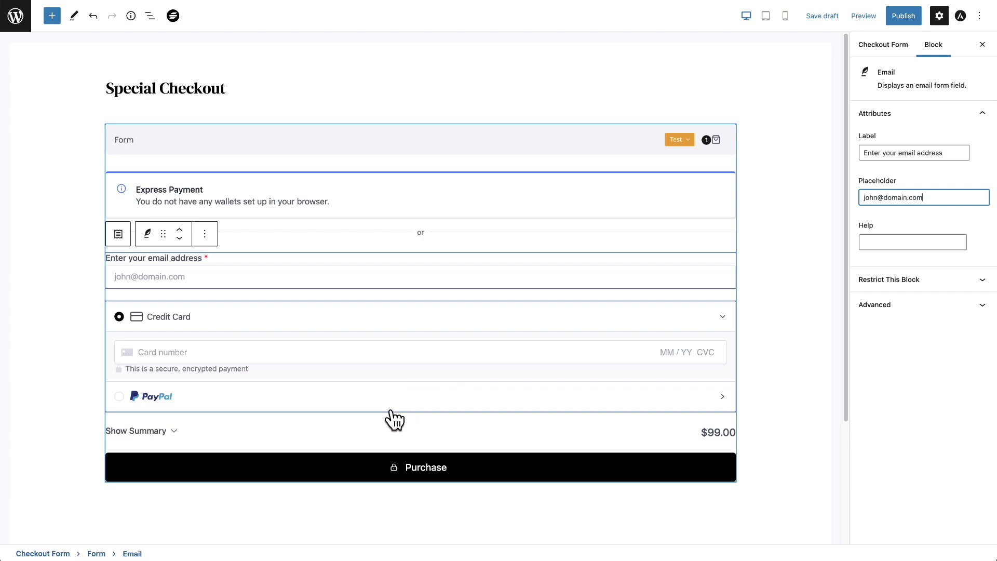
{"action": "key", "text": "ctrl+s"}
{"action": "left_click", "coordinate": [356, 194]}
{"action": "left_click", "coordinate": [357, 402]}
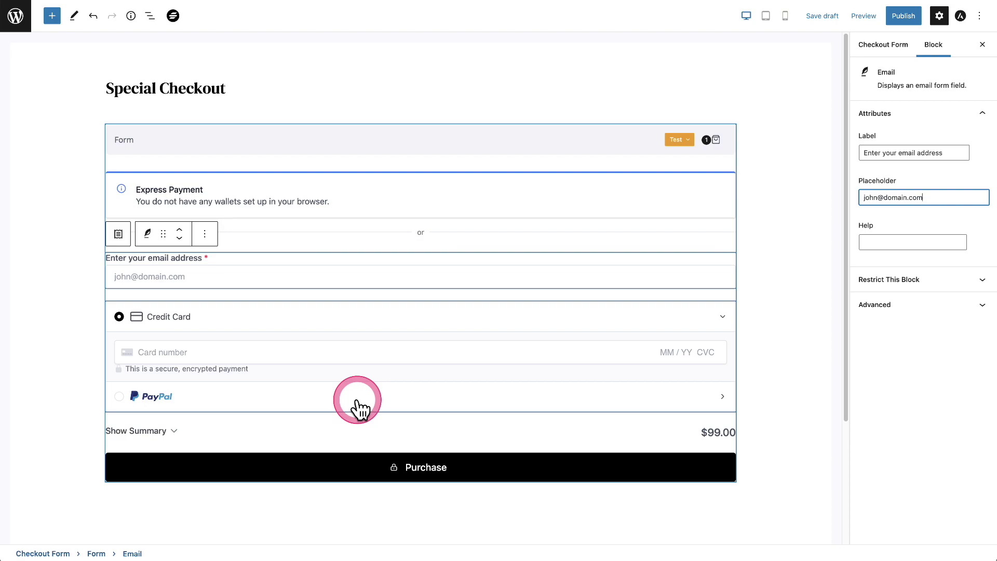
{"action": "left_click", "coordinate": [353, 393]}
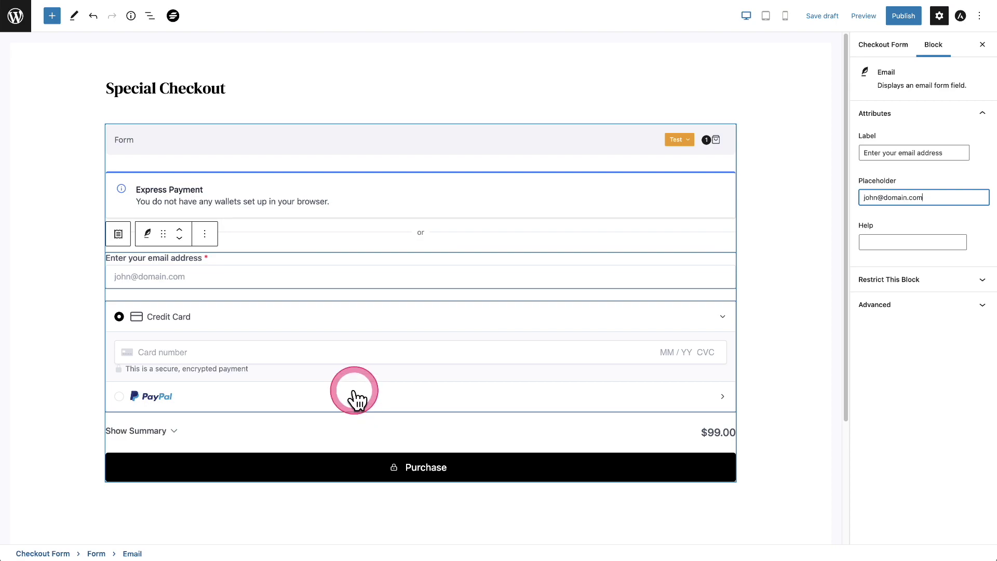
{"action": "left_click", "coordinate": [334, 350]}
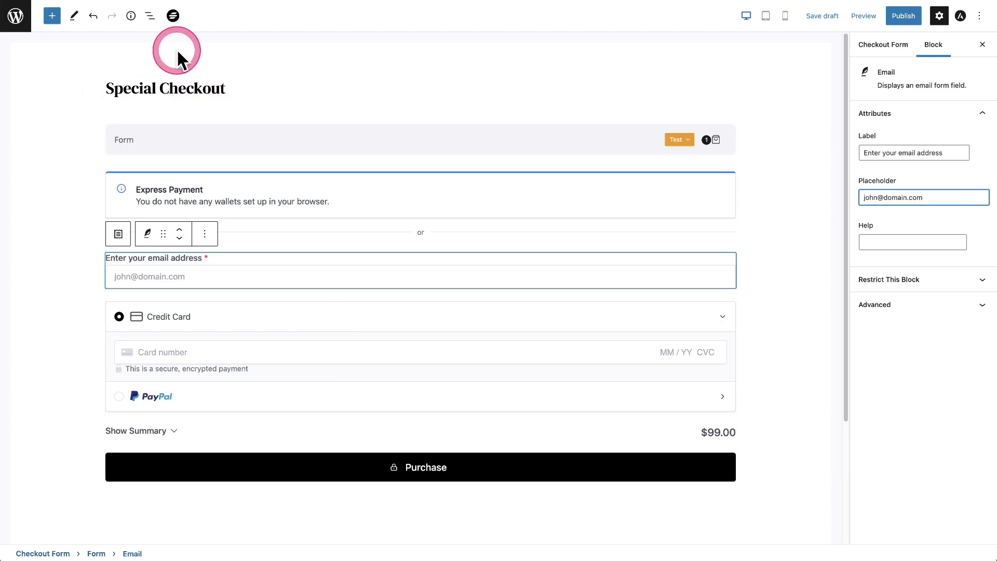
- In List View, step through the Form's blocks and expand the Totals block to show its parts
{"action": "left_click", "coordinate": [149, 15]}
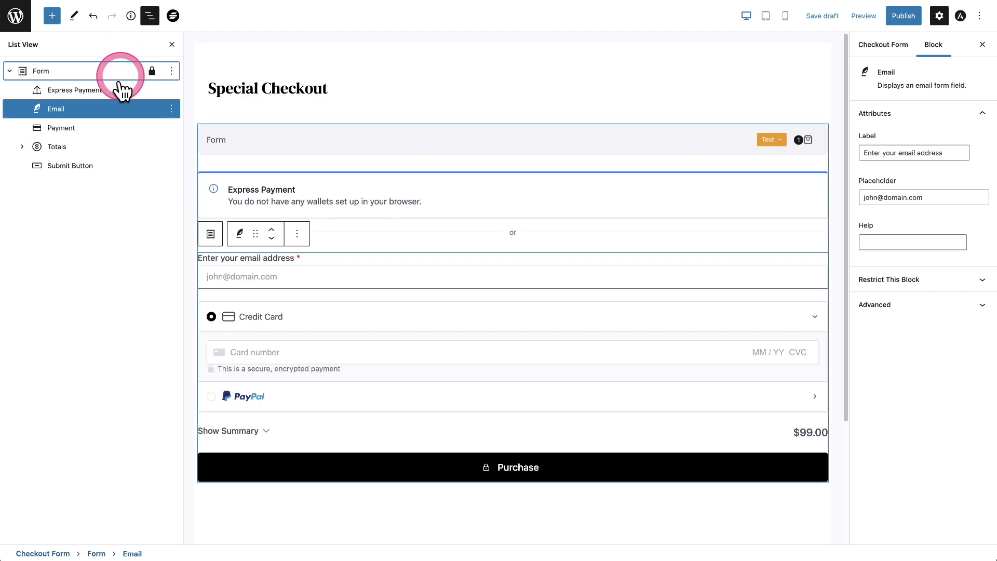
{"action": "left_click", "coordinate": [9, 70]}
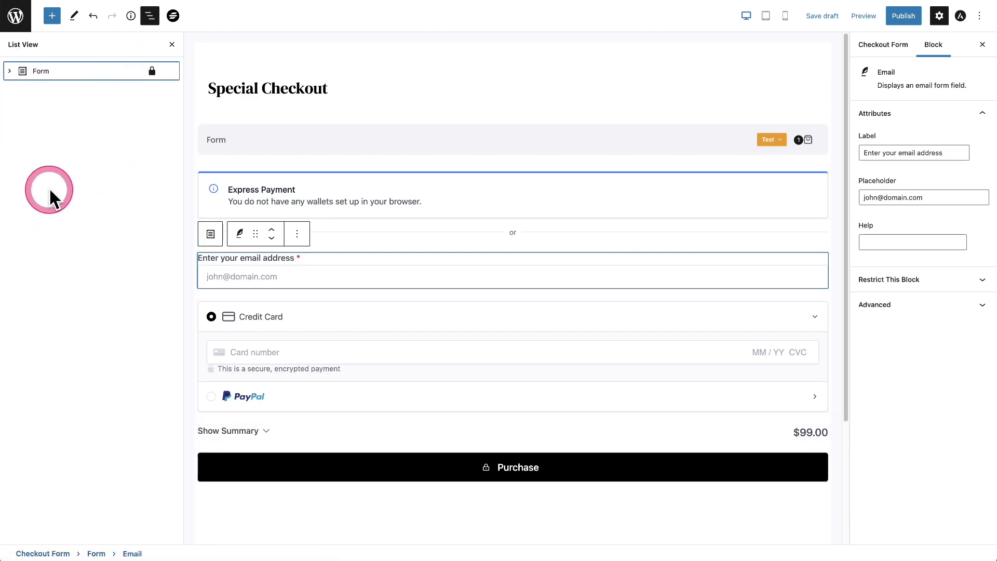
{"action": "left_click", "coordinate": [9, 71]}
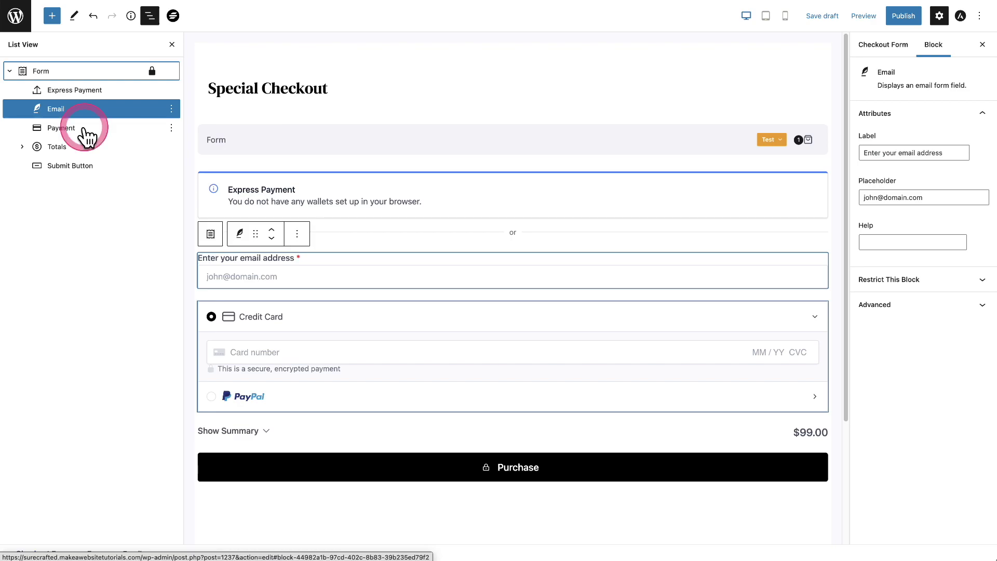
{"action": "left_click", "coordinate": [79, 92]}
{"action": "left_click", "coordinate": [82, 114]}
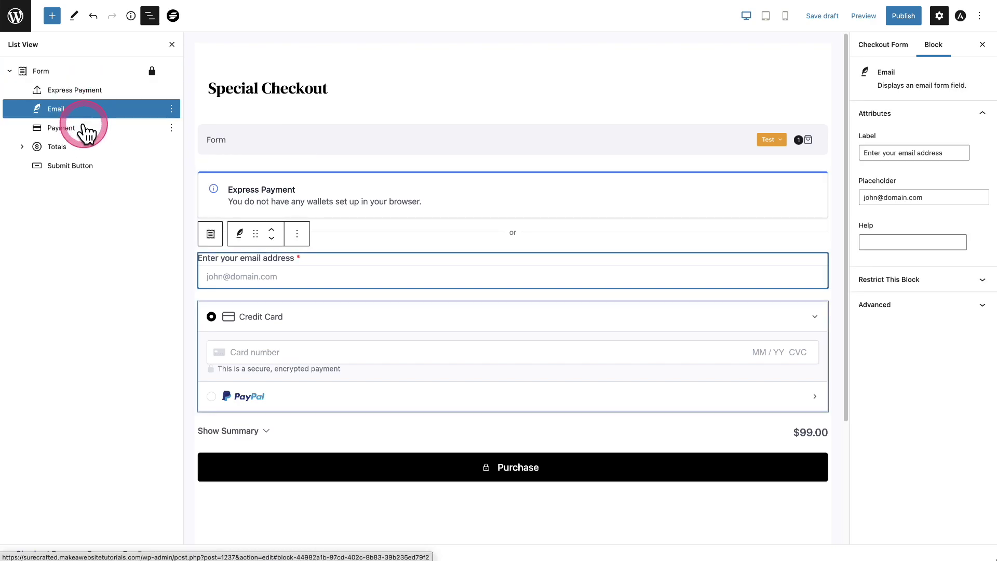
{"action": "left_click", "coordinate": [87, 131]}
{"action": "left_click", "coordinate": [83, 149]}
{"action": "left_click", "coordinate": [89, 165]}
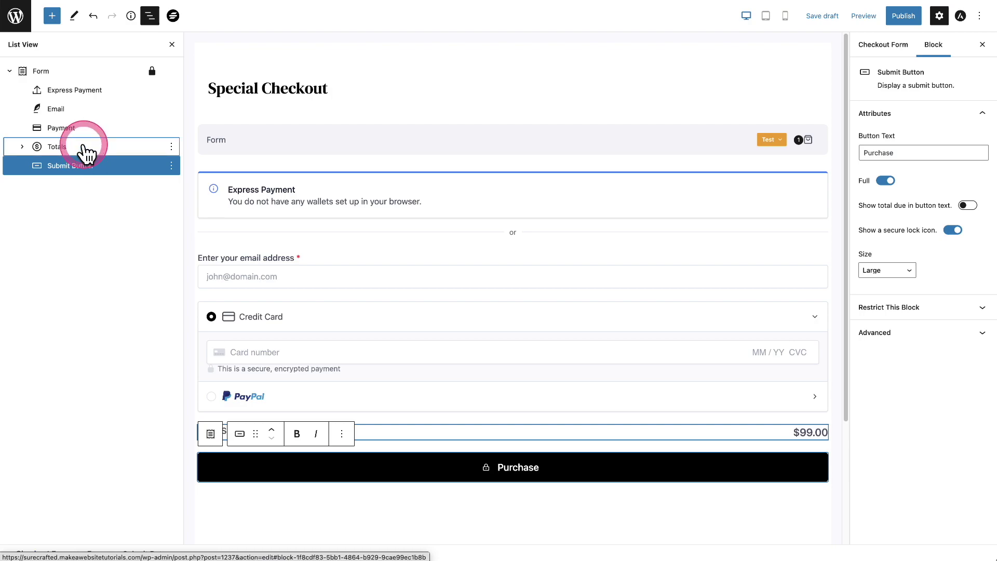
{"action": "left_click", "coordinate": [87, 148]}
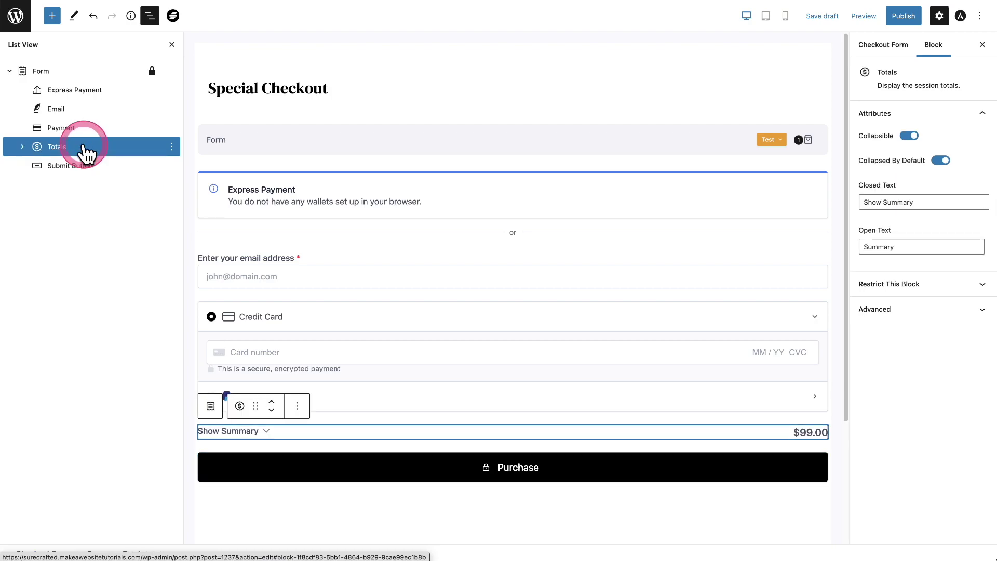
{"action": "left_click", "coordinate": [22, 147]}
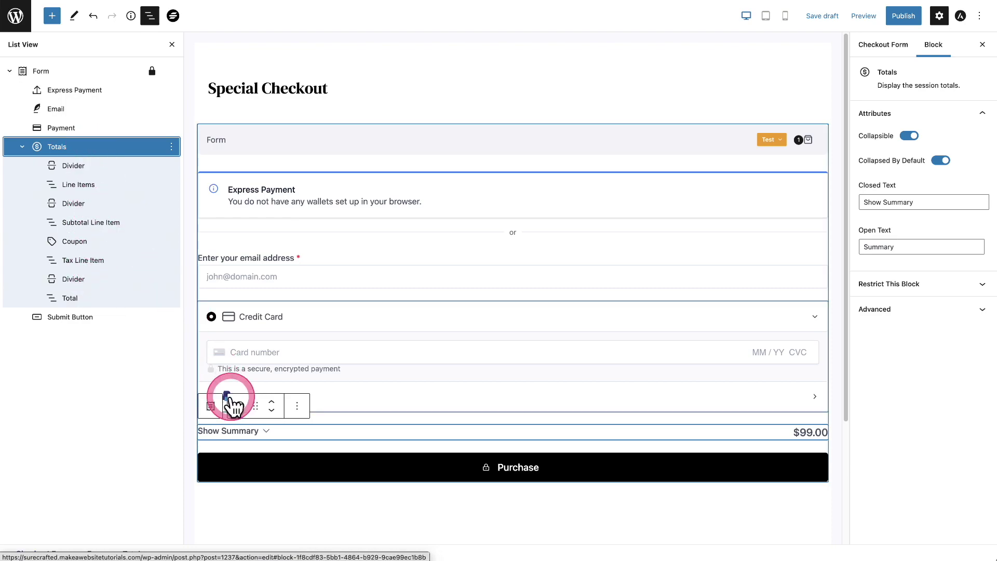
- Expand the order summary to list Website Care Plan, subtotal and total
{"action": "left_click", "coordinate": [266, 432]}
{"action": "scroll", "coordinate": [423, 434], "scroll_direction": "down", "scroll_amount": 5}
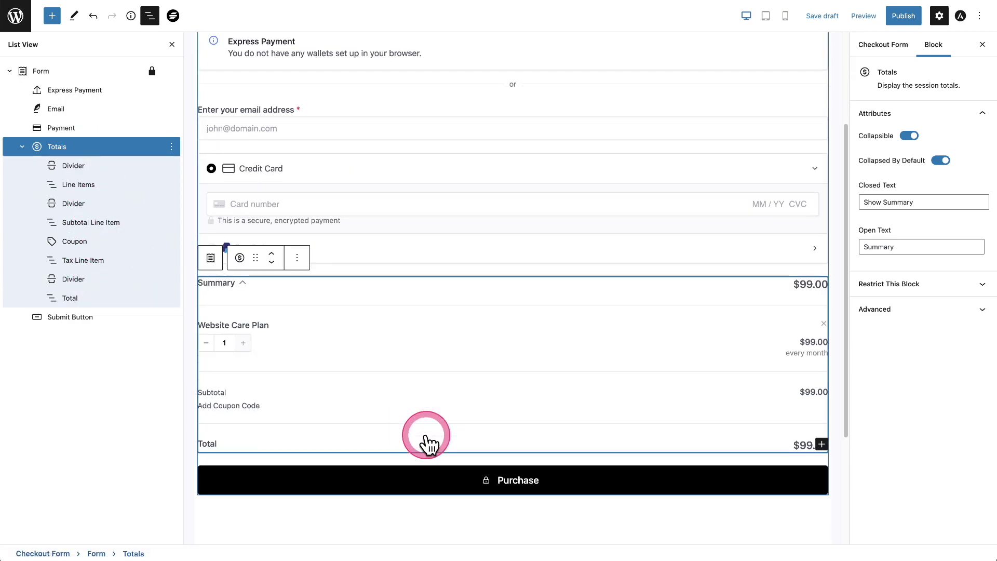
{"action": "scroll", "coordinate": [427, 441], "scroll_direction": "up", "scroll_amount": 3}
{"action": "mouse_move", "coordinate": [442, 437]}
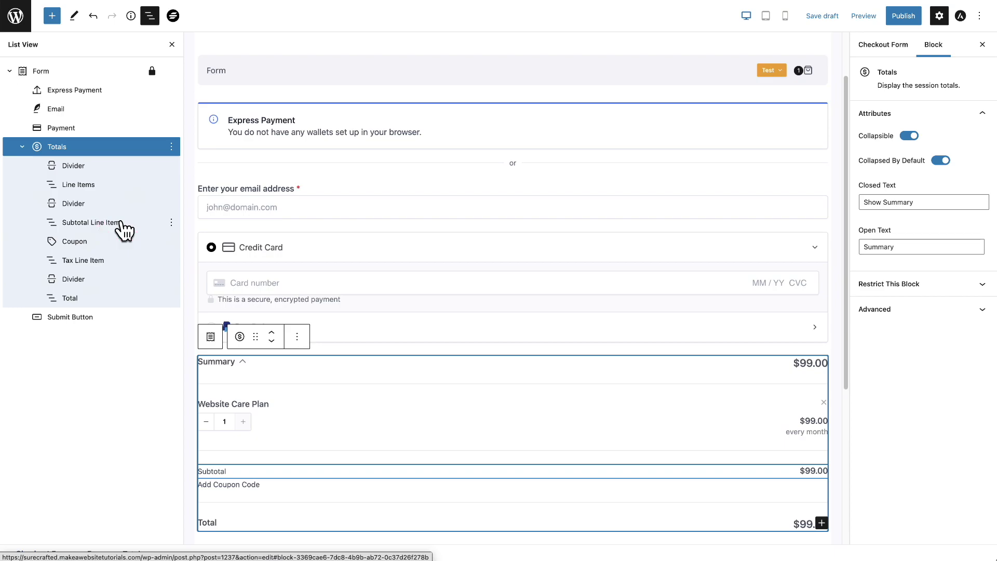
- Remove the Express Payment block from the Special Checkout form
{"action": "left_click", "coordinate": [96, 94]}
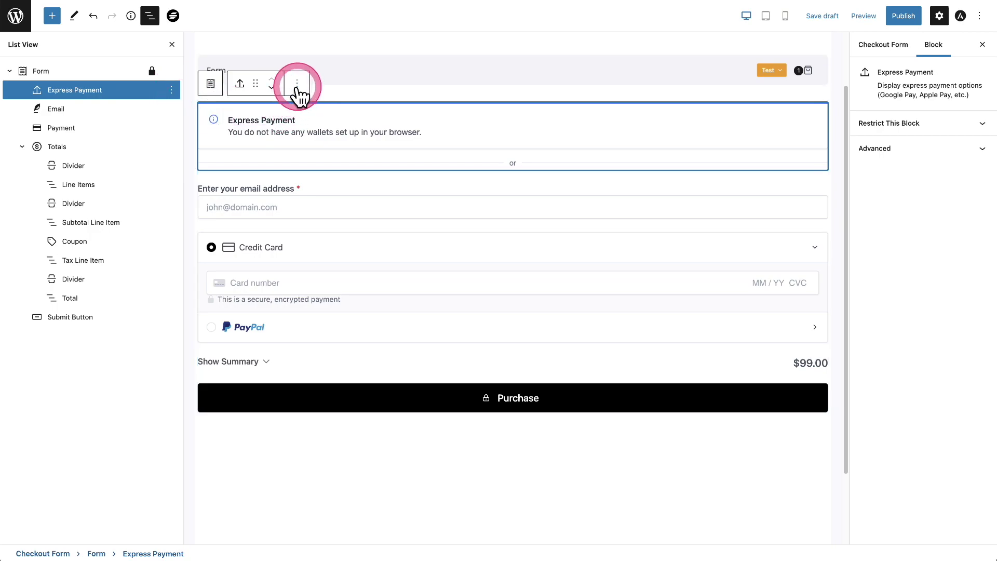
{"action": "left_click", "coordinate": [297, 84]}
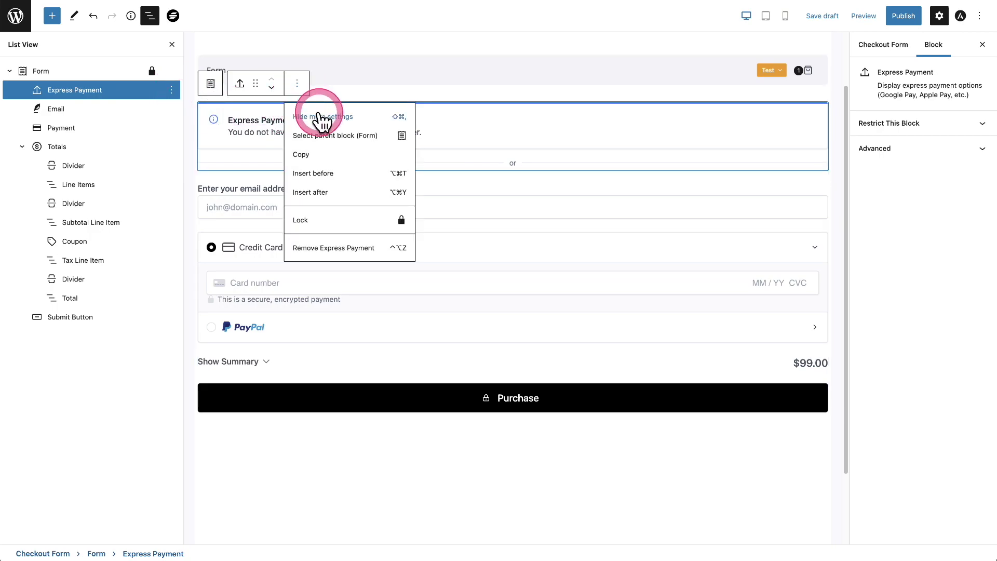
{"action": "left_click", "coordinate": [310, 258]}
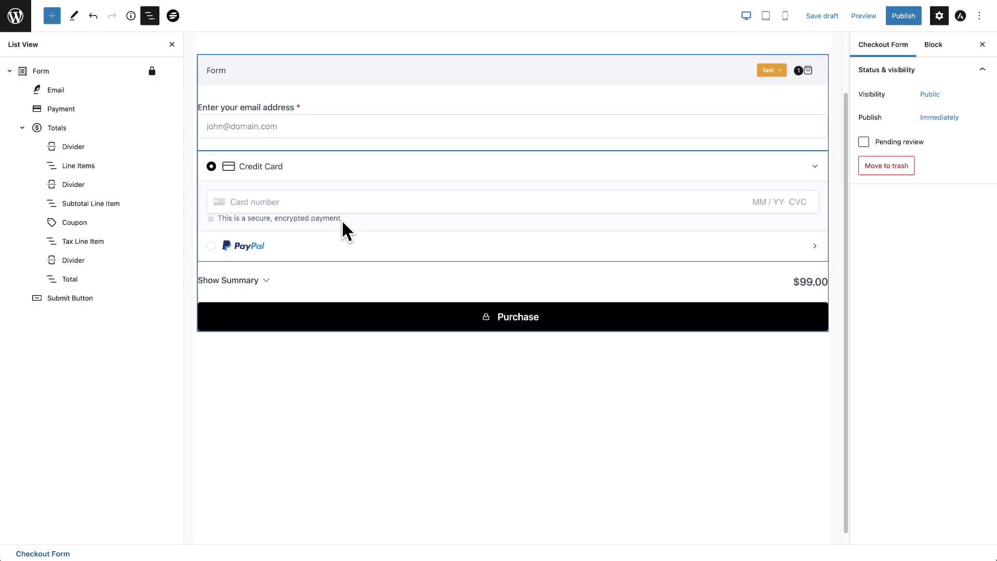
{"action": "left_click", "coordinate": [474, 111]}
{"action": "left_click", "coordinate": [408, 244]}
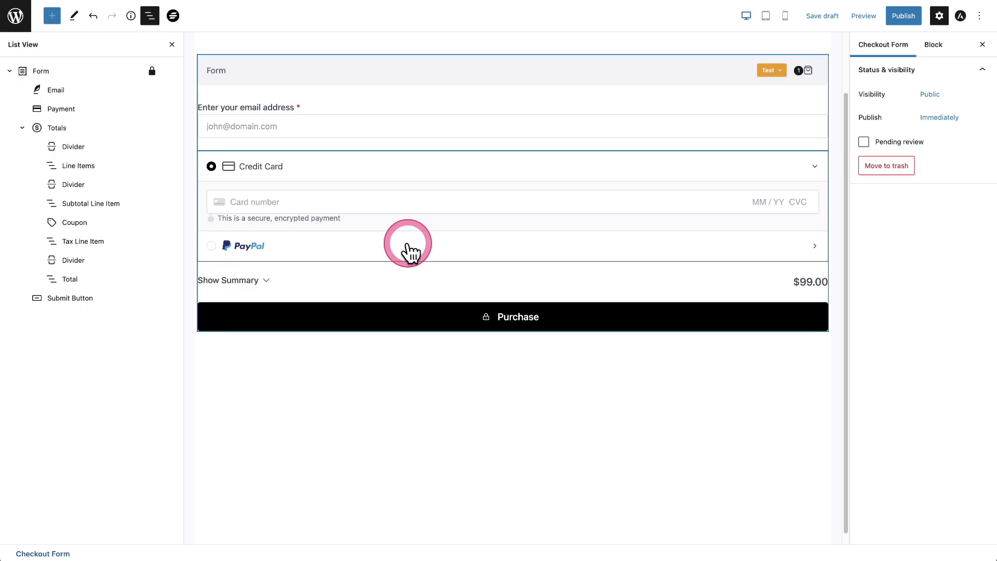
- Select the Email field block and bring up the block inserter
{"action": "left_click", "coordinate": [332, 110]}
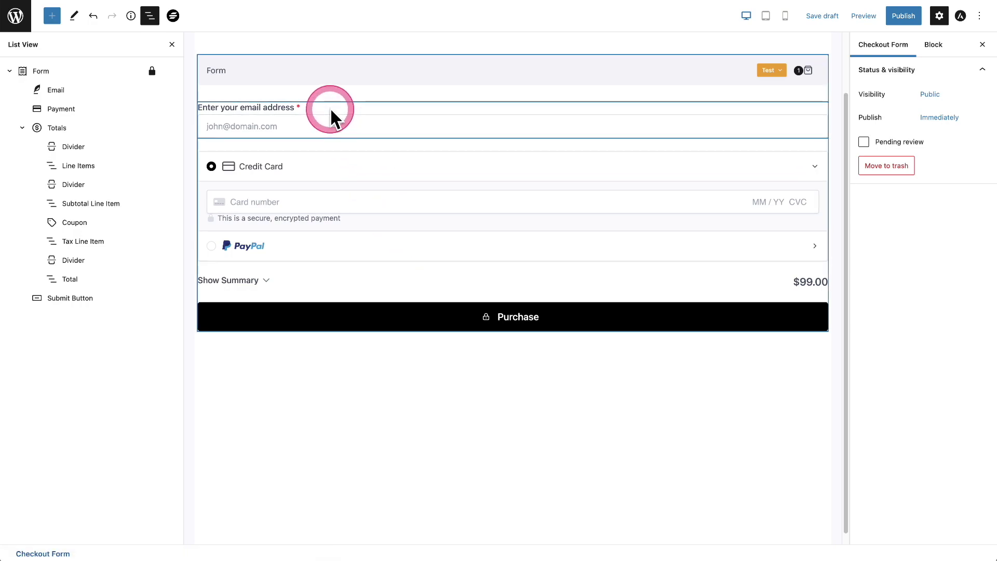
{"action": "left_click", "coordinate": [330, 111]}
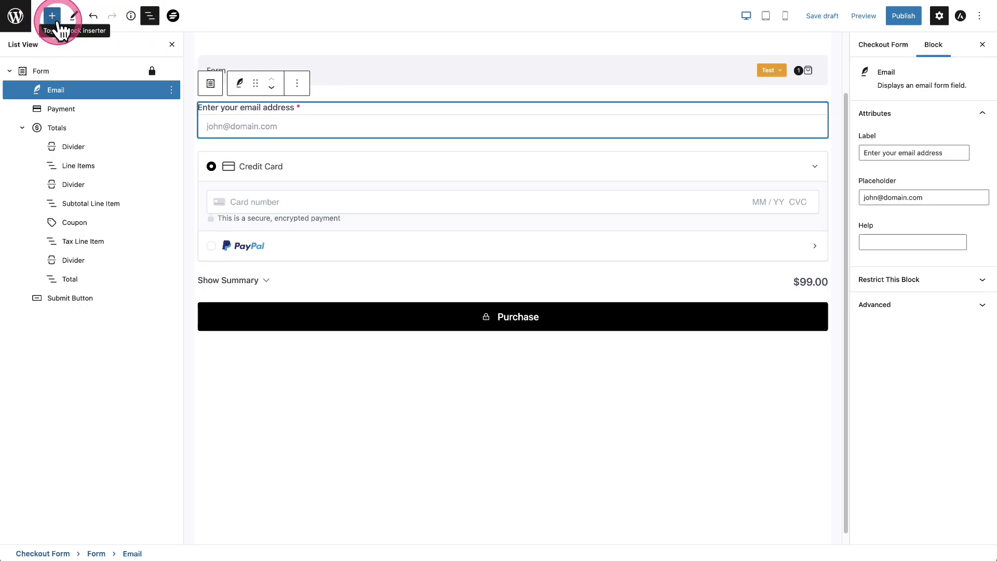
{"action": "left_click", "coordinate": [398, 75]}
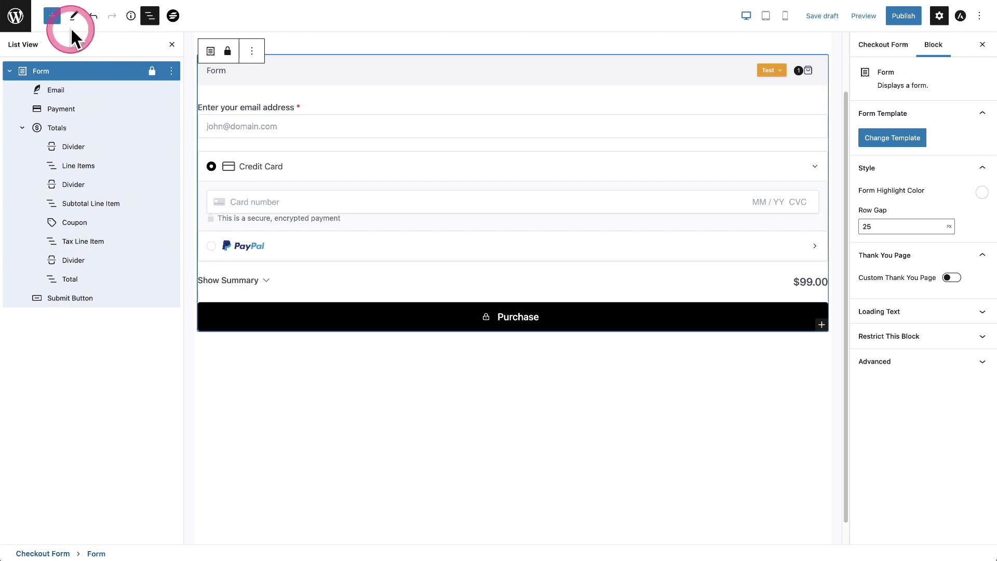
{"action": "left_click", "coordinate": [351, 106]}
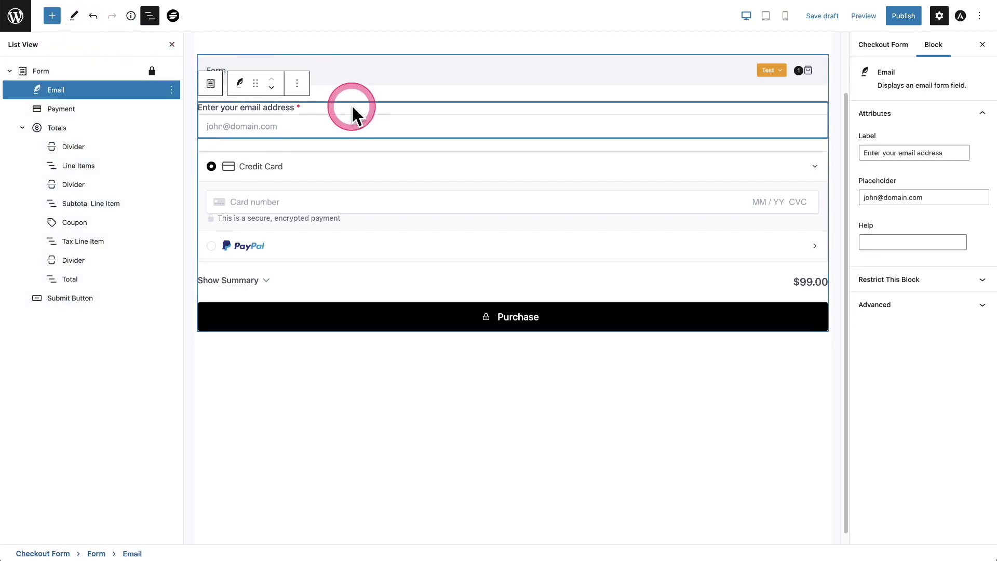
{"action": "left_click", "coordinate": [52, 16]}
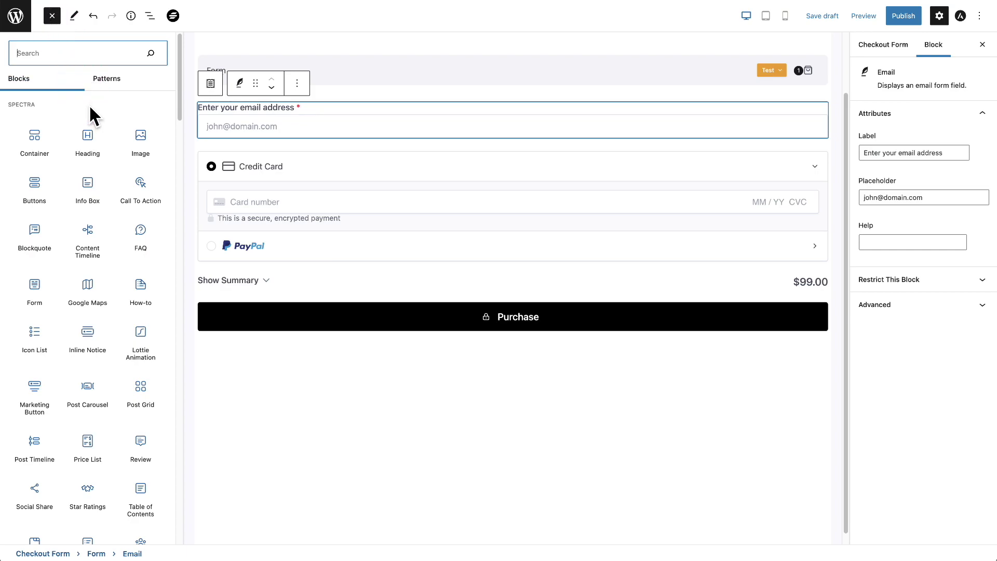
- Add a Shipping Address block below the email field from the SureCart blocks
{"action": "scroll", "coordinate": [90, 107], "scroll_direction": "down", "scroll_amount": 6}
{"action": "scroll", "coordinate": [89, 107], "scroll_direction": "down", "scroll_amount": 3}
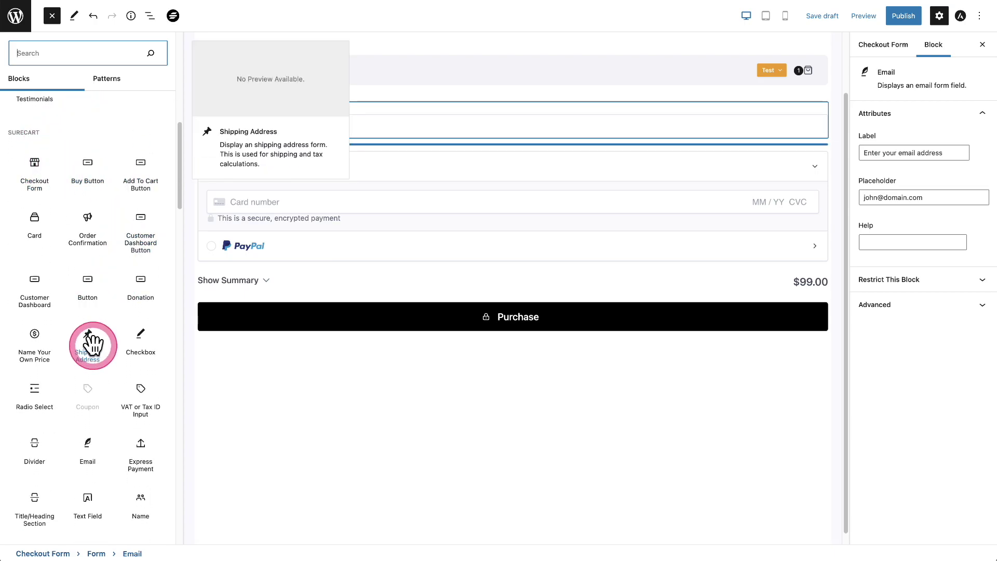
{"action": "scroll", "coordinate": [93, 346], "scroll_direction": "down", "scroll_amount": 1}
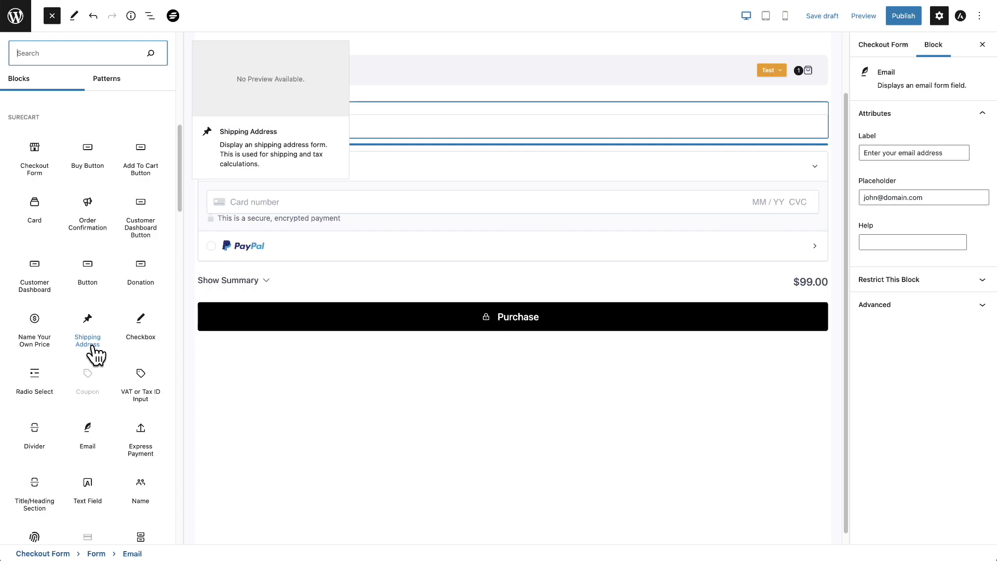
{"action": "left_click_drag", "start_coordinate": [94, 348], "coordinate": [111, 183]}
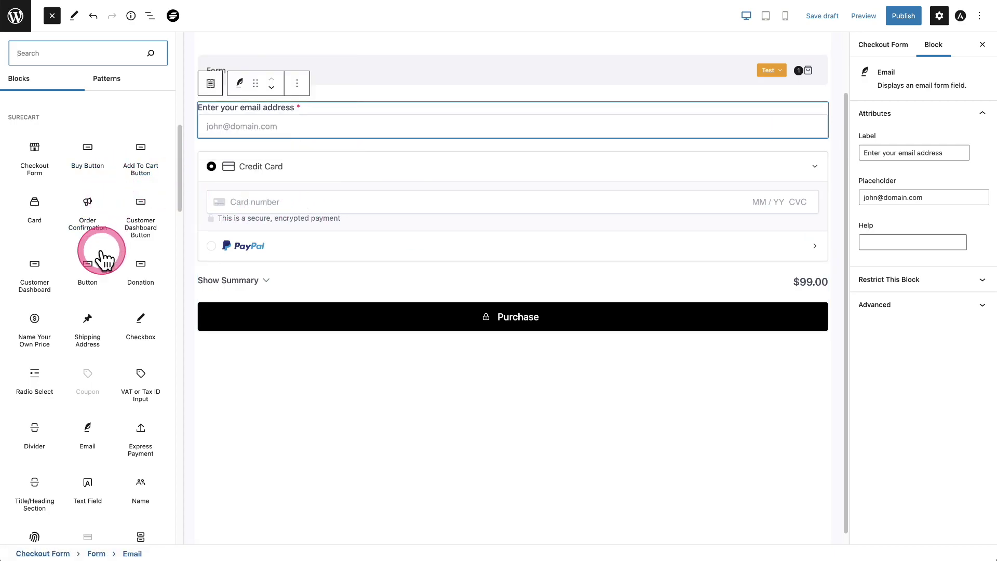
{"action": "left_click", "coordinate": [86, 328]}
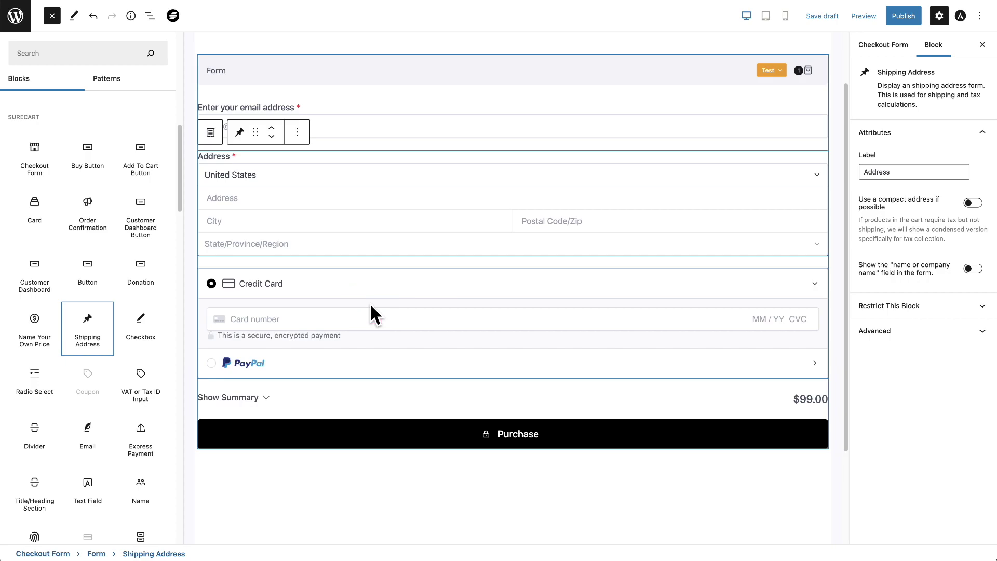
- Add a Checkbox block and a Name field beneath the address
{"action": "mouse_move", "coordinate": [144, 325]}
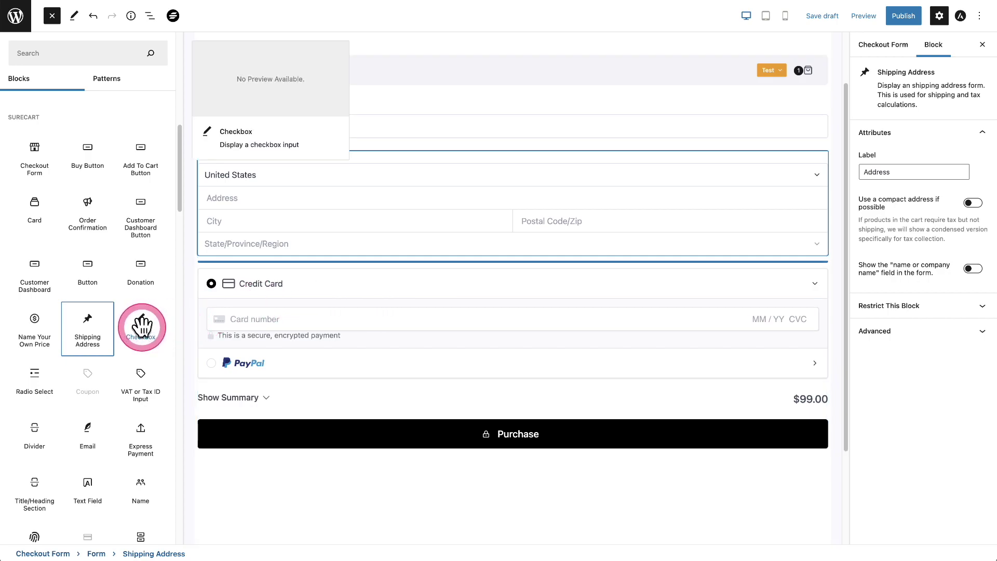
{"action": "left_click", "coordinate": [141, 326]}
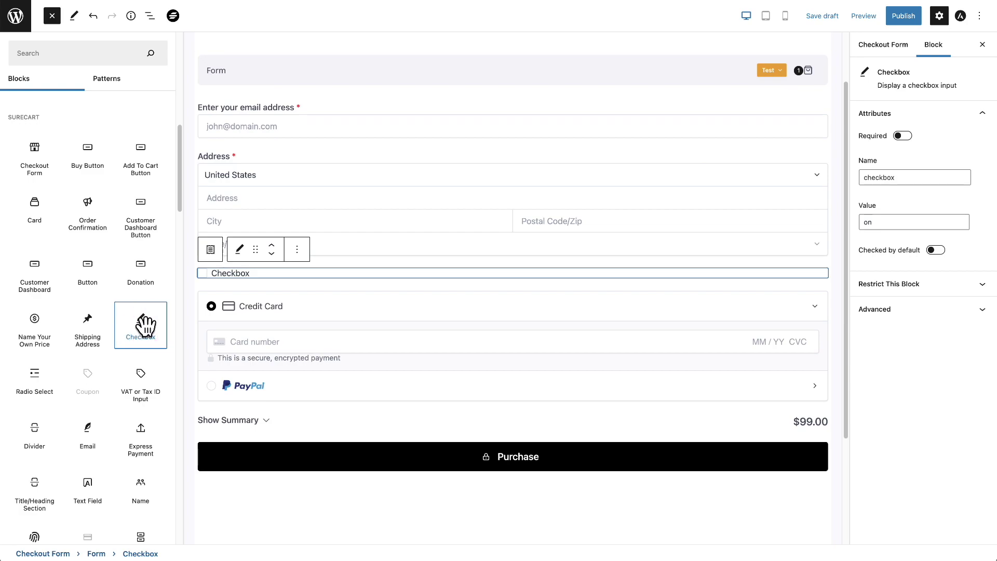
{"action": "scroll", "coordinate": [143, 327], "scroll_direction": "down", "scroll_amount": 2}
{"action": "left_click", "coordinate": [139, 387]}
{"action": "left_click", "coordinate": [139, 440]}
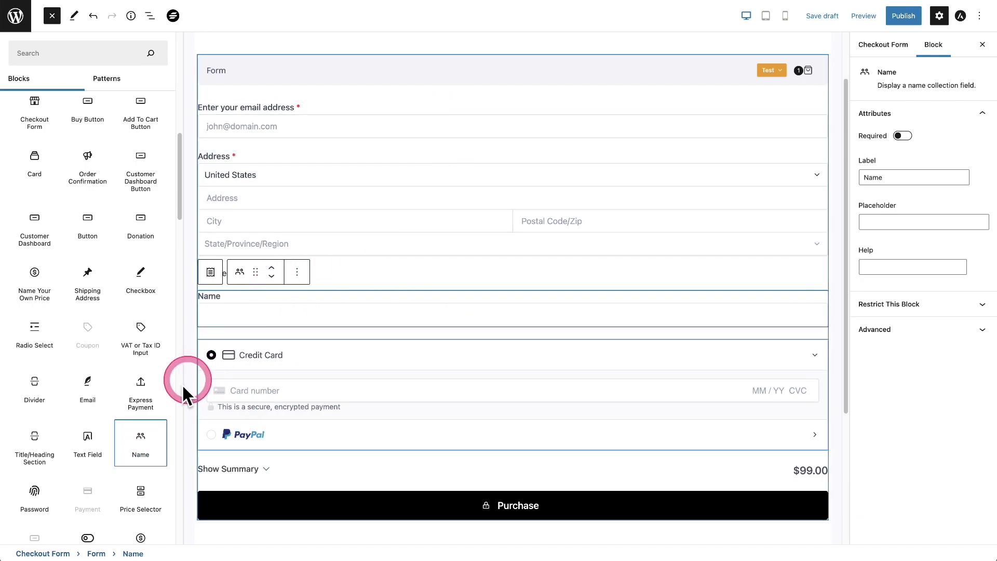
- Insert a Price Selector block from the SureCart blocks below the Name field
{"action": "mouse_move", "coordinate": [140, 435]}
{"action": "scroll", "coordinate": [142, 436], "scroll_direction": "down", "scroll_amount": 2}
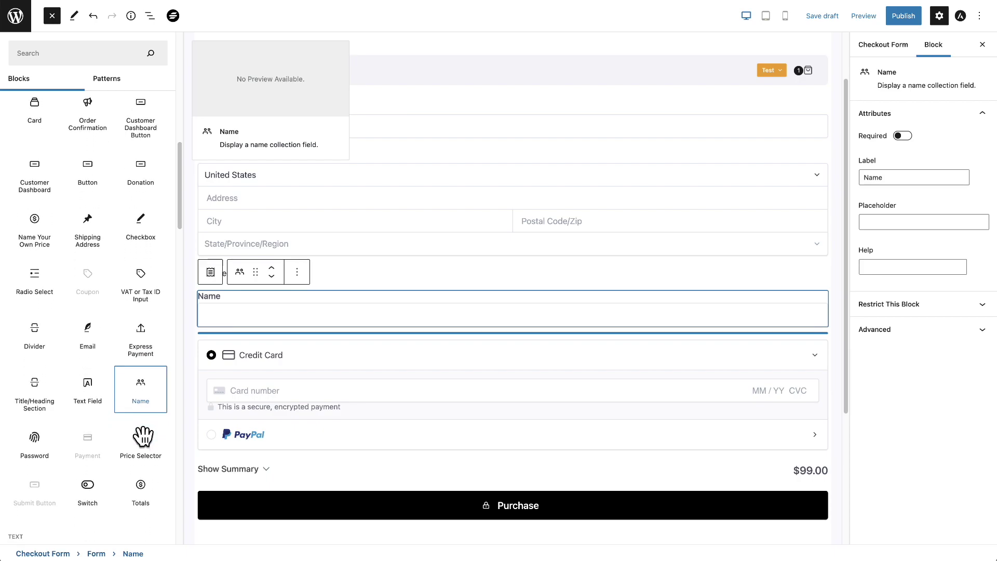
{"action": "scroll", "coordinate": [143, 436], "scroll_direction": "up", "scroll_amount": 4}
{"action": "left_click_drag", "start_coordinate": [138, 430], "coordinate": [123, 407]}
{"action": "scroll", "coordinate": [123, 407], "scroll_direction": "down", "scroll_amount": 1}
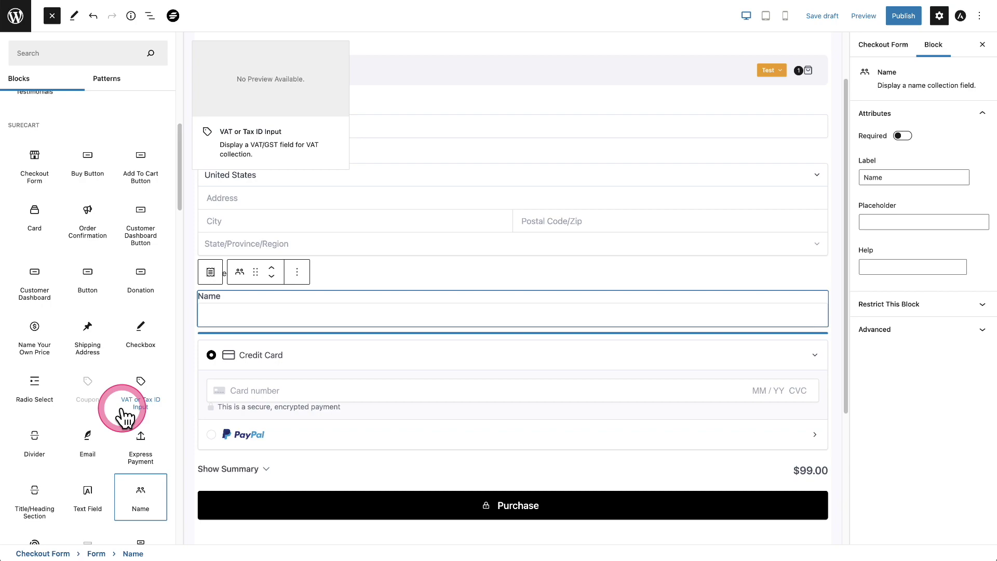
{"action": "scroll", "coordinate": [123, 415], "scroll_direction": "down", "scroll_amount": 1}
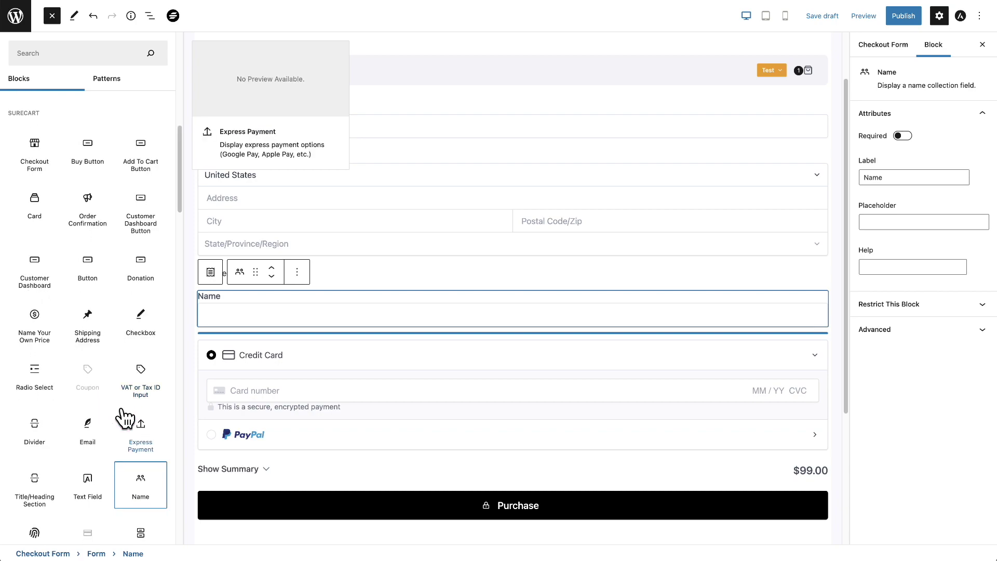
{"action": "left_click_drag", "start_coordinate": [37, 338], "coordinate": [38, 339]}
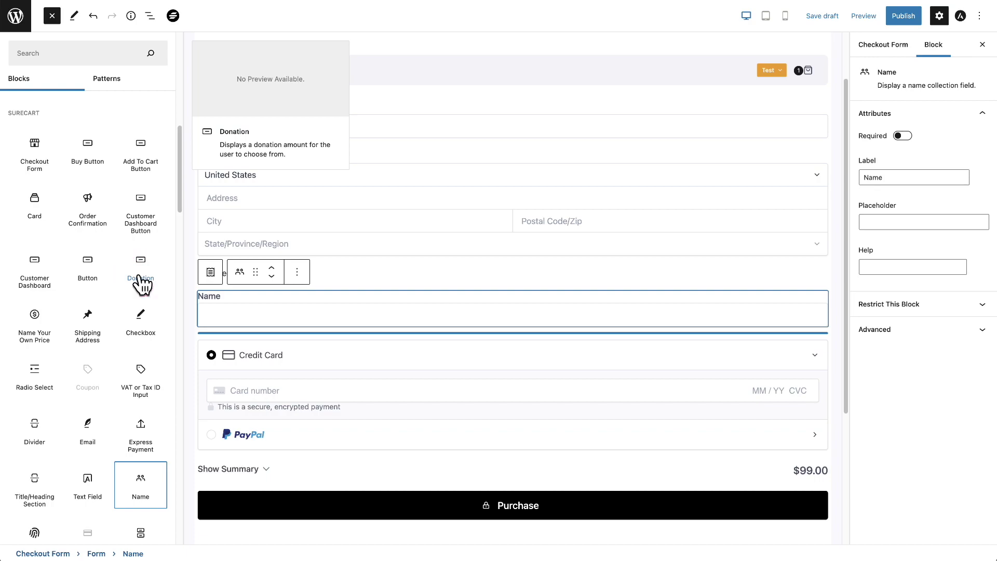
{"action": "scroll", "coordinate": [141, 284], "scroll_direction": "down", "scroll_amount": 3}
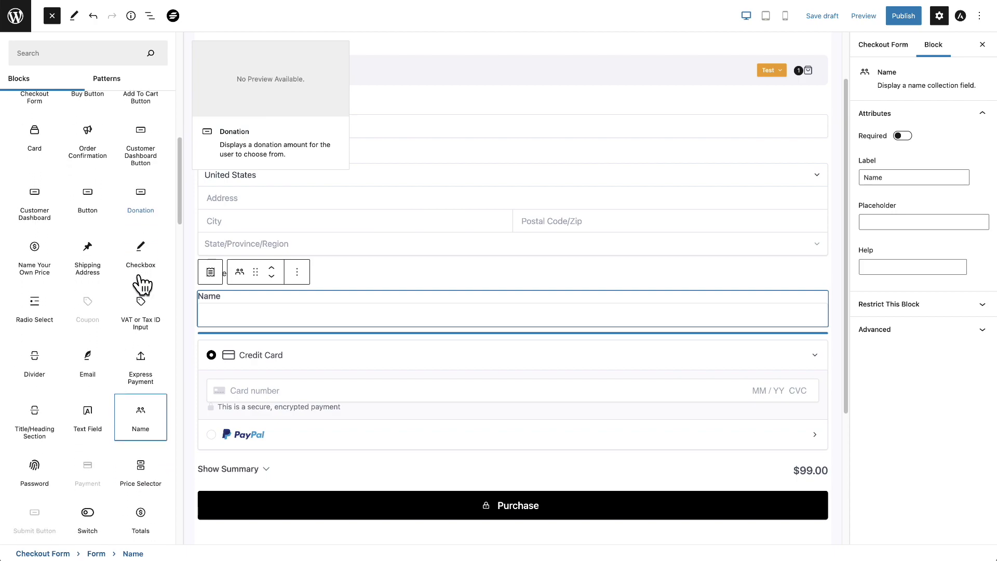
{"action": "left_click", "coordinate": [139, 470]}
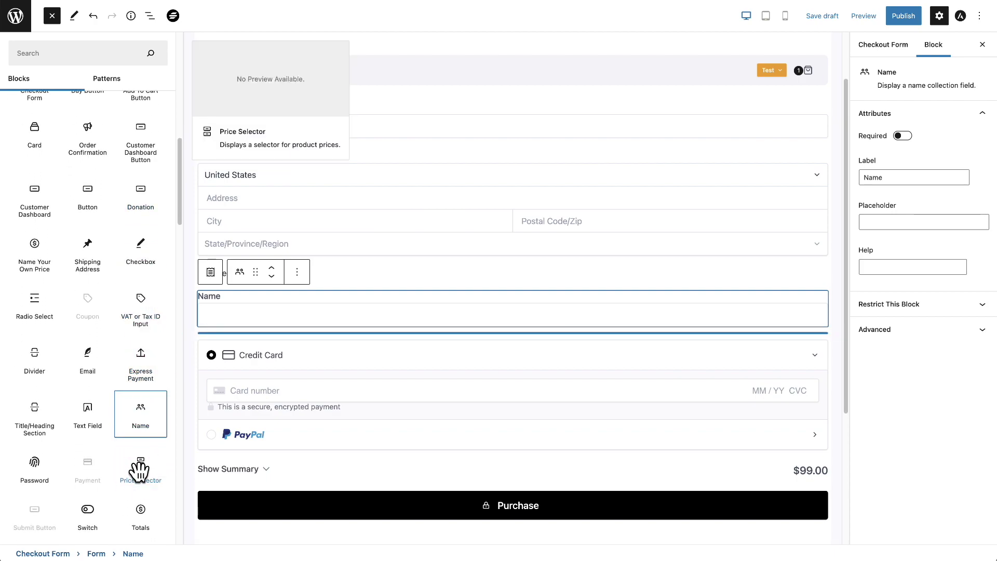
{"action": "left_click", "coordinate": [139, 470]}
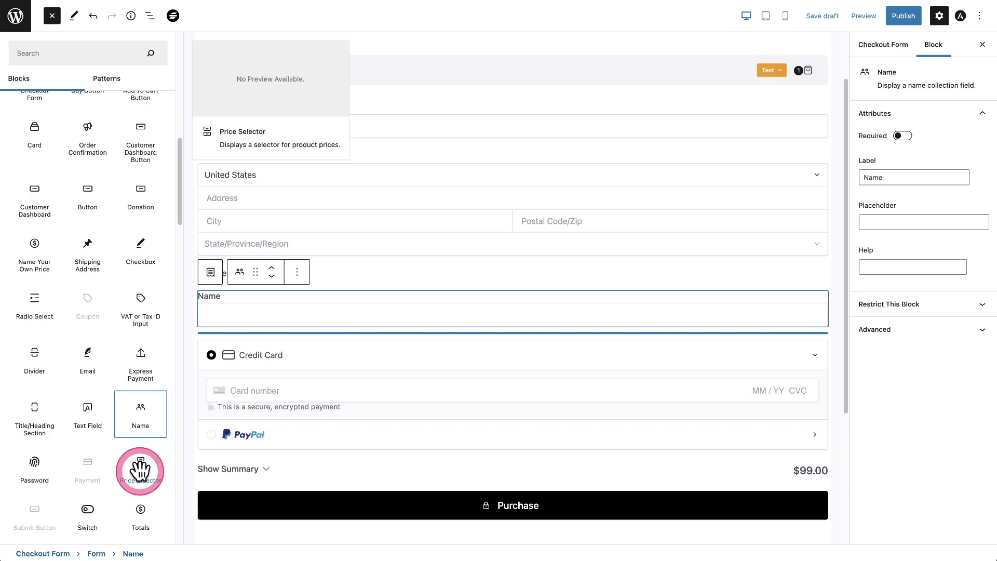
{"action": "left_click", "coordinate": [139, 470]}
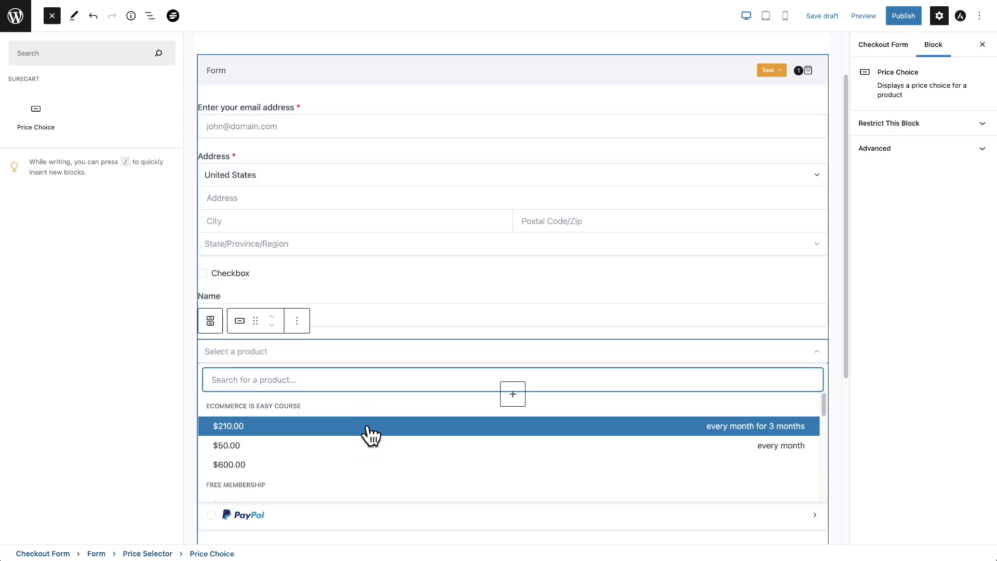
- Set the first choice to the $210.00 course price and add a $50.00 monthly choice
{"action": "left_click", "coordinate": [290, 430]}
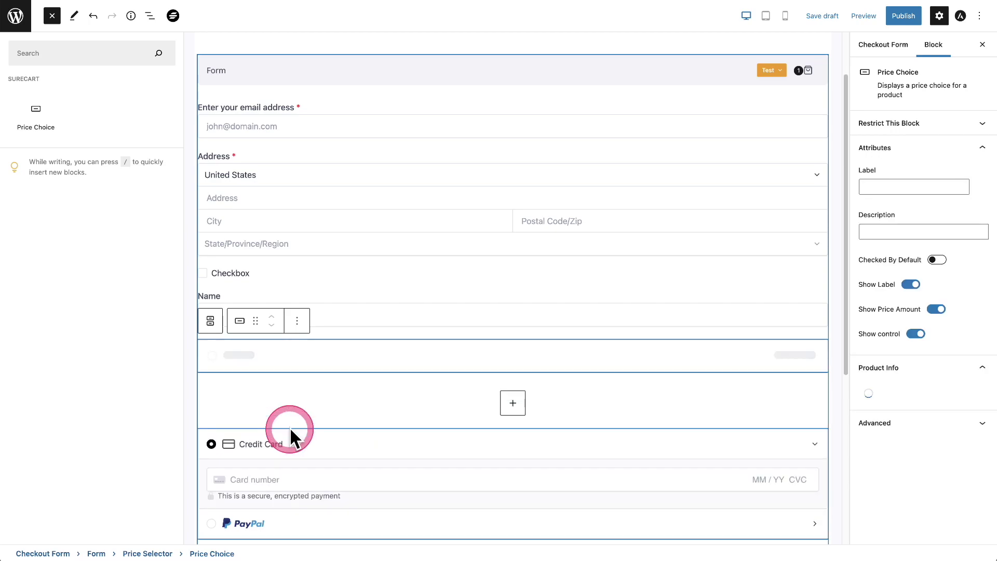
{"action": "left_click", "coordinate": [476, 412]}
{"action": "left_click", "coordinate": [507, 405]}
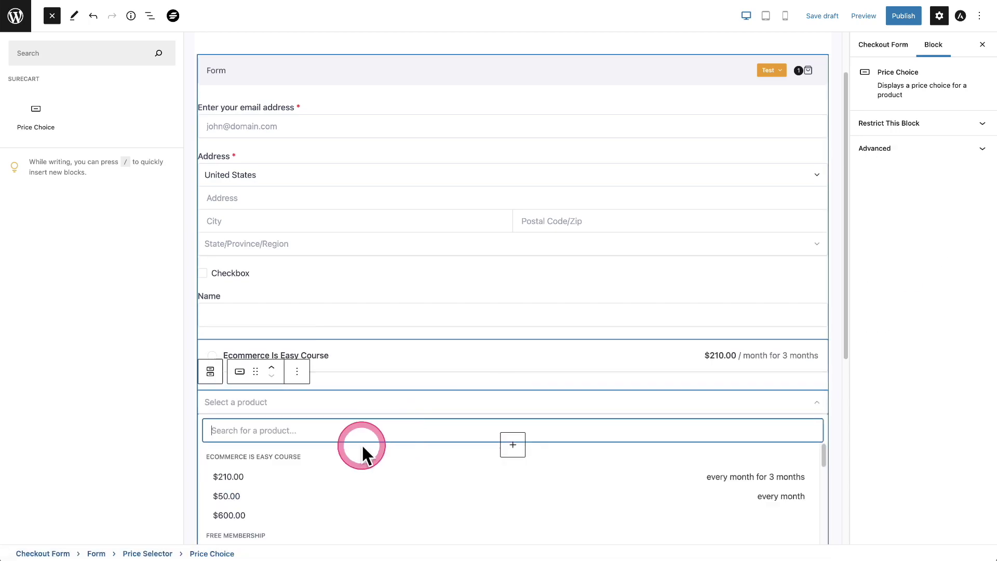
{"action": "left_click", "coordinate": [259, 496]}
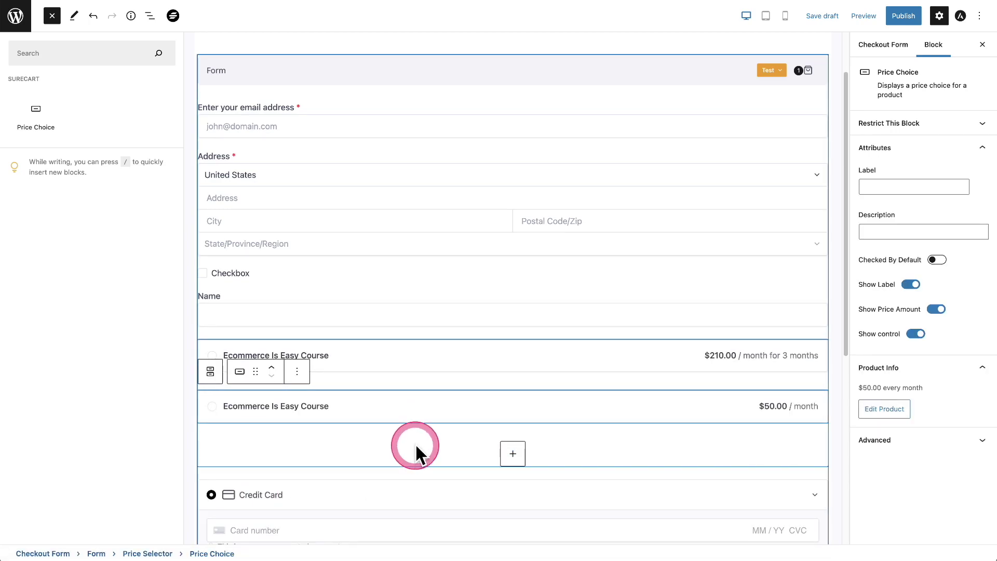
- Add a third choice with the $200.00 Gold Members yearly price, then close the block library
{"action": "left_click", "coordinate": [498, 451]}
{"action": "left_click", "coordinate": [283, 527]}
{"action": "scroll", "coordinate": [283, 519], "scroll_direction": "down", "scroll_amount": 3}
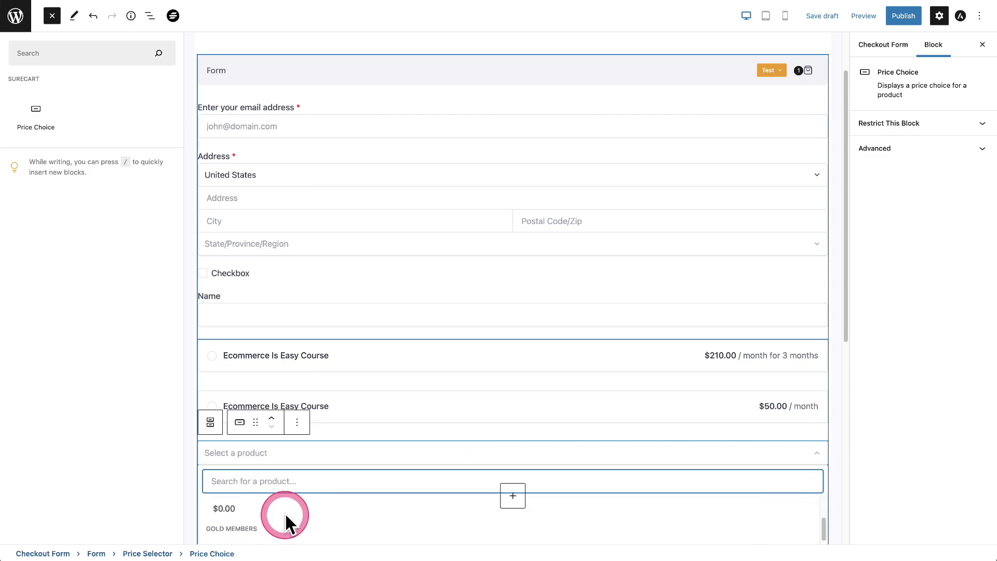
{"action": "left_click", "coordinate": [285, 514]}
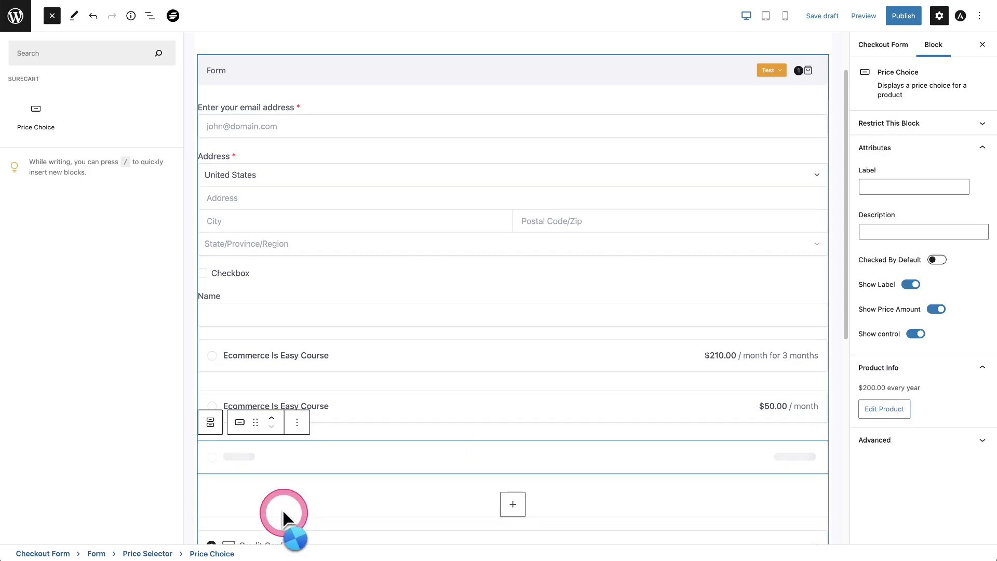
{"action": "scroll", "coordinate": [464, 394], "scroll_direction": "down", "scroll_amount": 3}
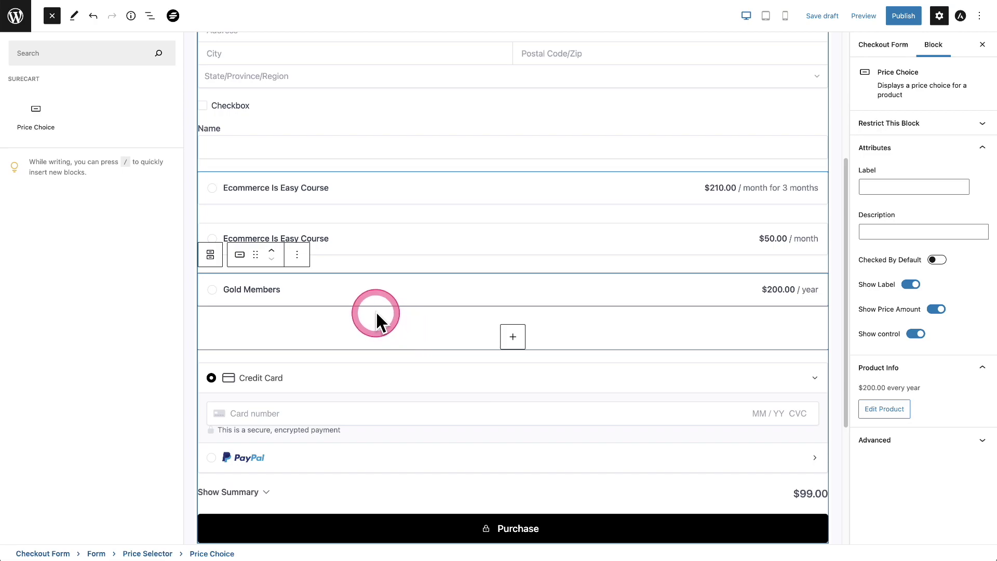
{"action": "left_click", "coordinate": [441, 381]}
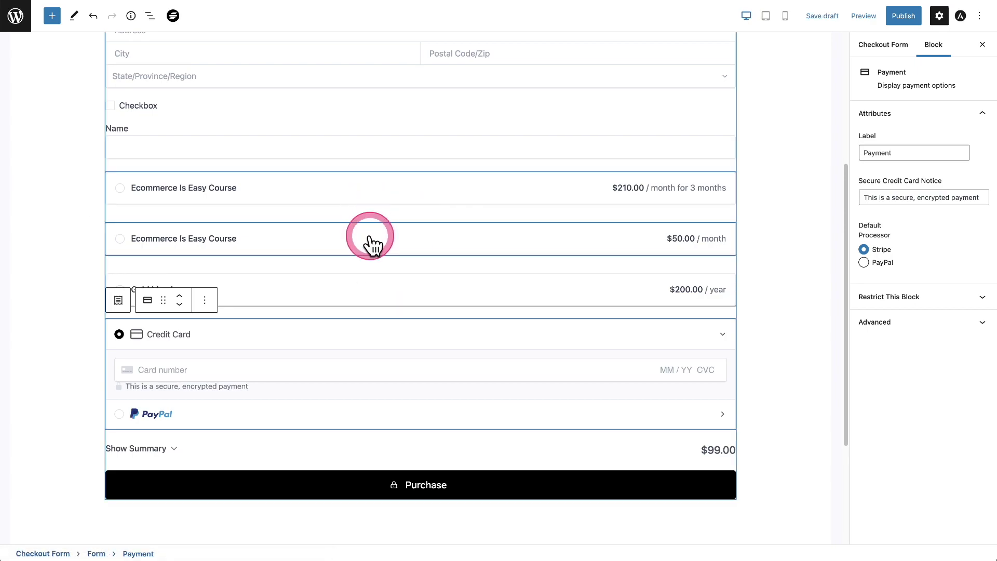
- In List View, move Name to the top, Checkbox below Totals, and Price Selector above Name
{"action": "scroll", "coordinate": [370, 238], "scroll_direction": "up", "scroll_amount": 4}
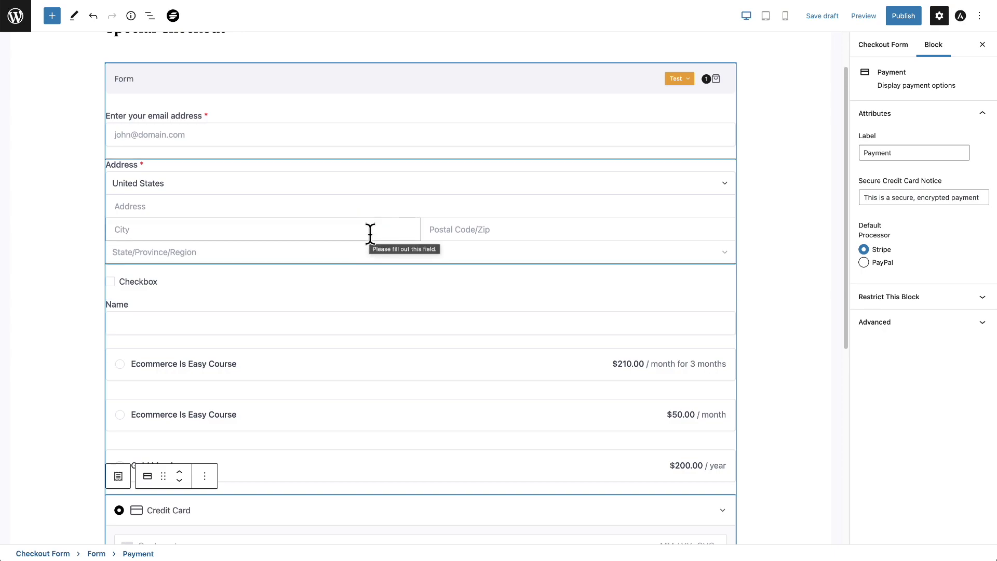
{"action": "left_click", "coordinate": [150, 16]}
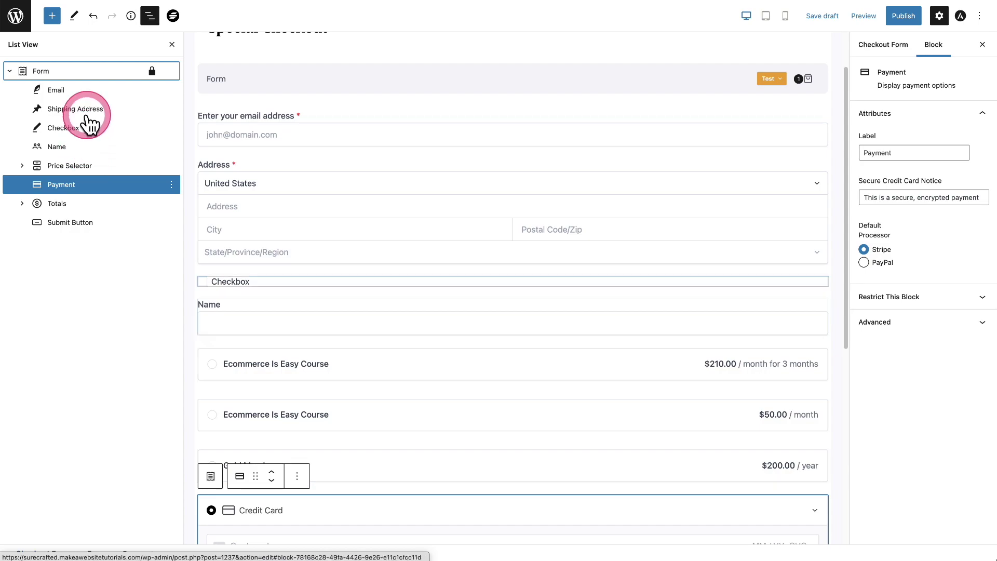
{"action": "left_click", "coordinate": [88, 148]}
{"action": "left_click_drag", "start_coordinate": [89, 151], "coordinate": [88, 88]}
{"action": "left_click_drag", "start_coordinate": [87, 82], "coordinate": [89, 84]}
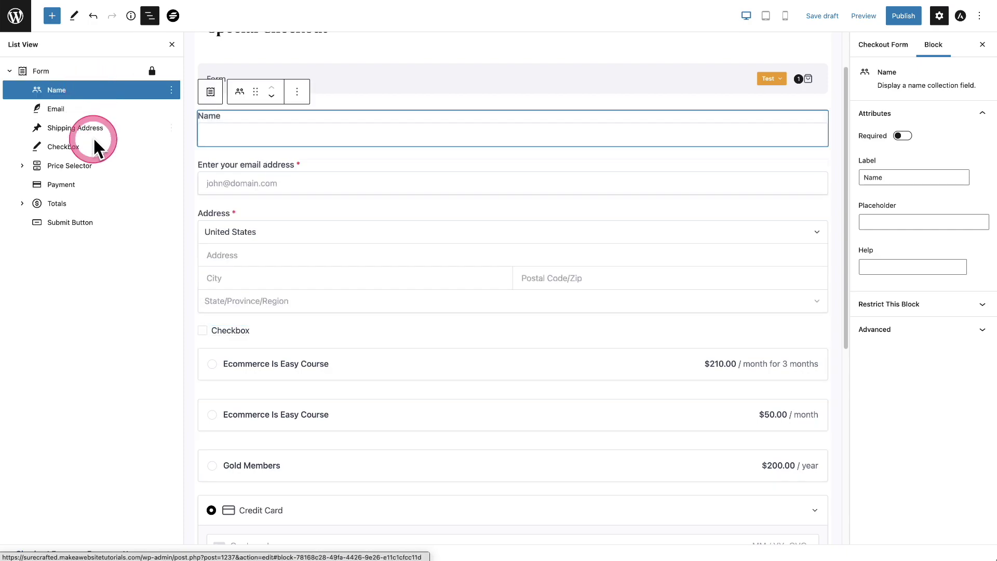
{"action": "left_click", "coordinate": [93, 146]}
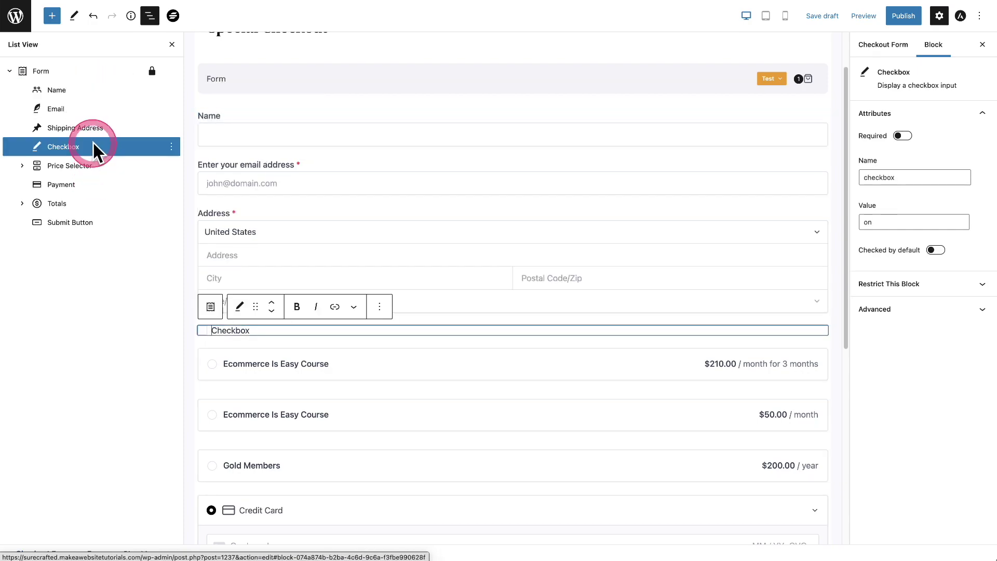
{"action": "left_click_drag", "start_coordinate": [94, 146], "coordinate": [98, 204]}
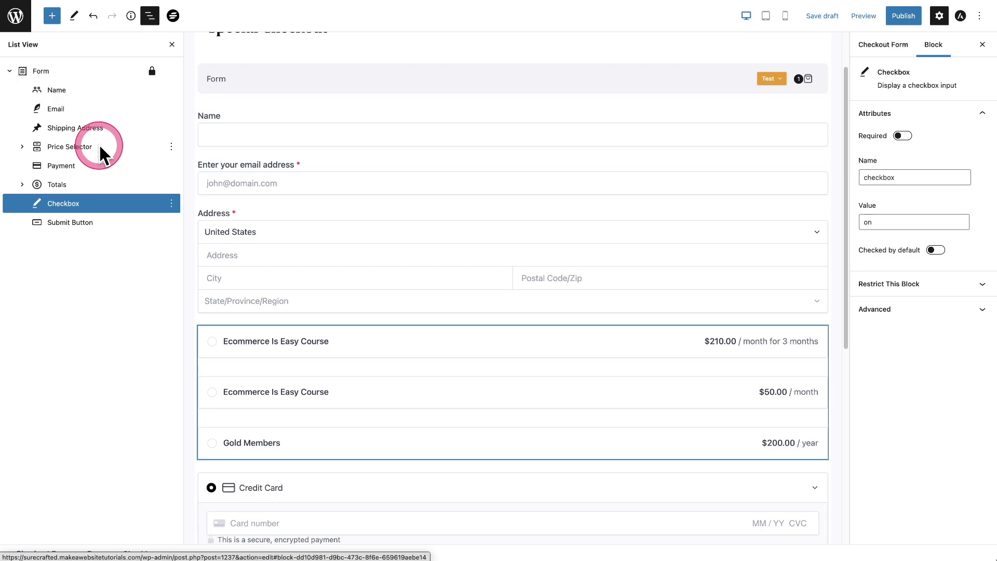
{"action": "left_click_drag", "start_coordinate": [99, 144], "coordinate": [98, 86]}
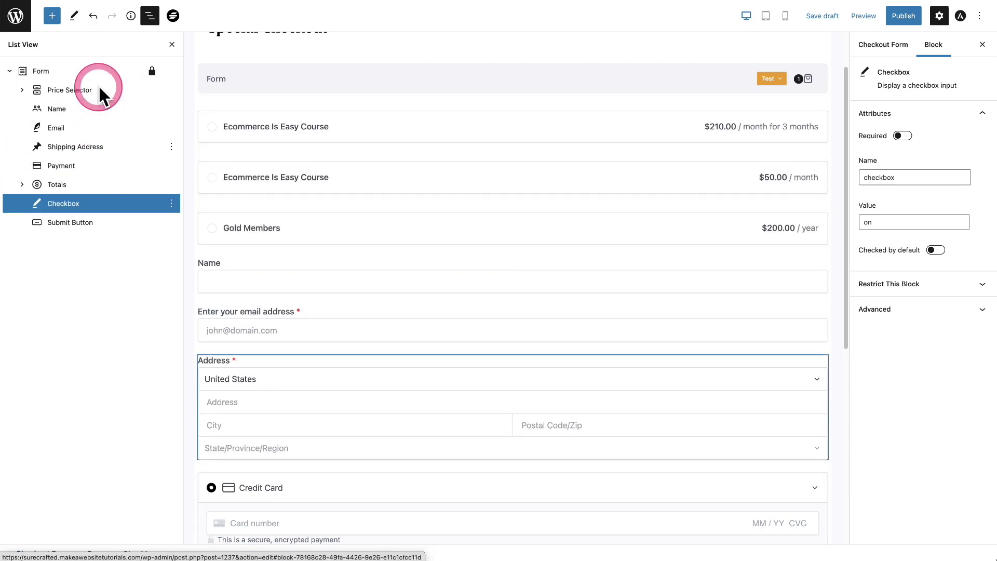
- Expand the Price Selector and review each of its three price choices
{"action": "left_click", "coordinate": [22, 89]}
{"action": "left_click", "coordinate": [68, 110]}
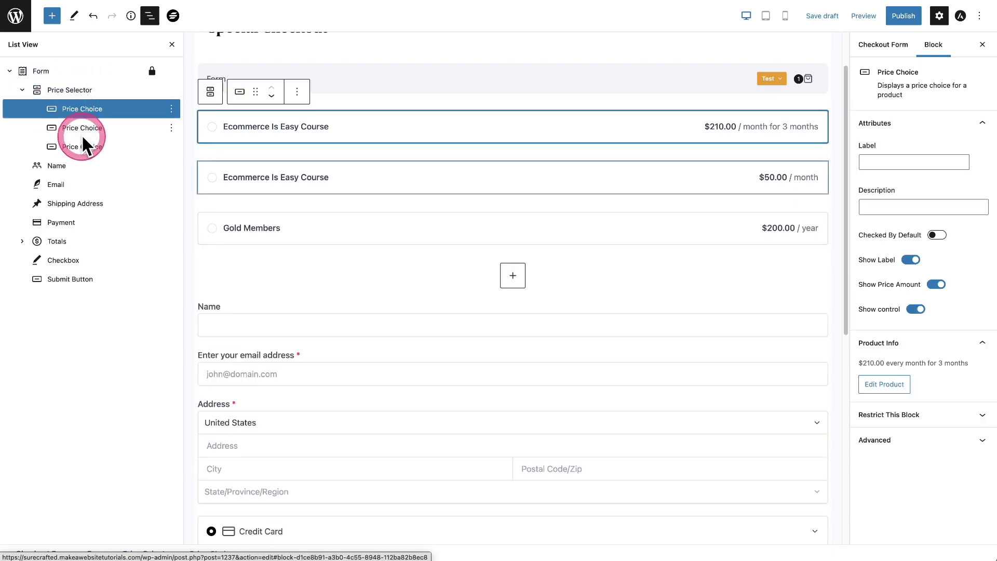
{"action": "left_click", "coordinate": [82, 134]}
{"action": "left_click", "coordinate": [85, 149]}
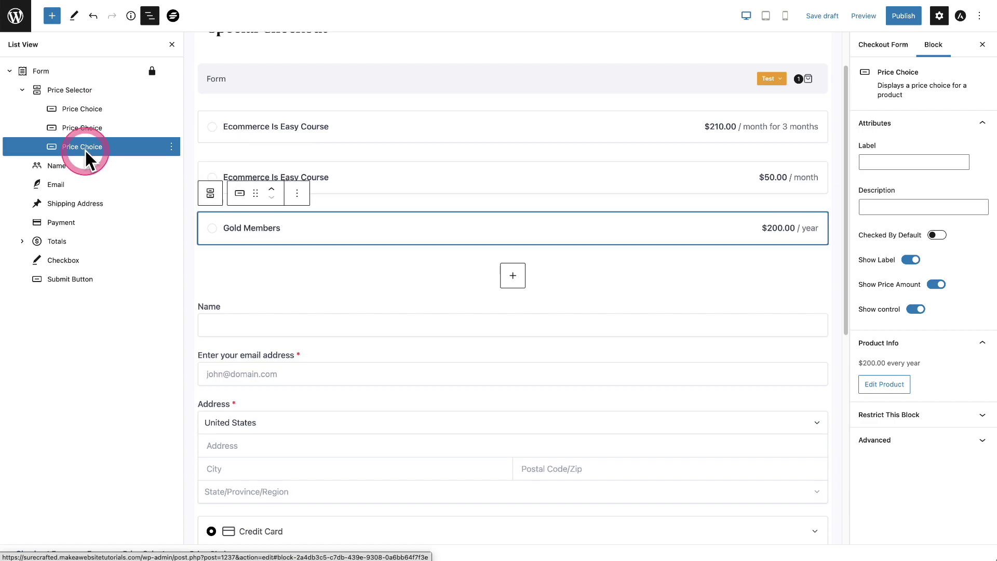
{"action": "left_click", "coordinate": [86, 107]}
{"action": "left_click", "coordinate": [86, 92]}
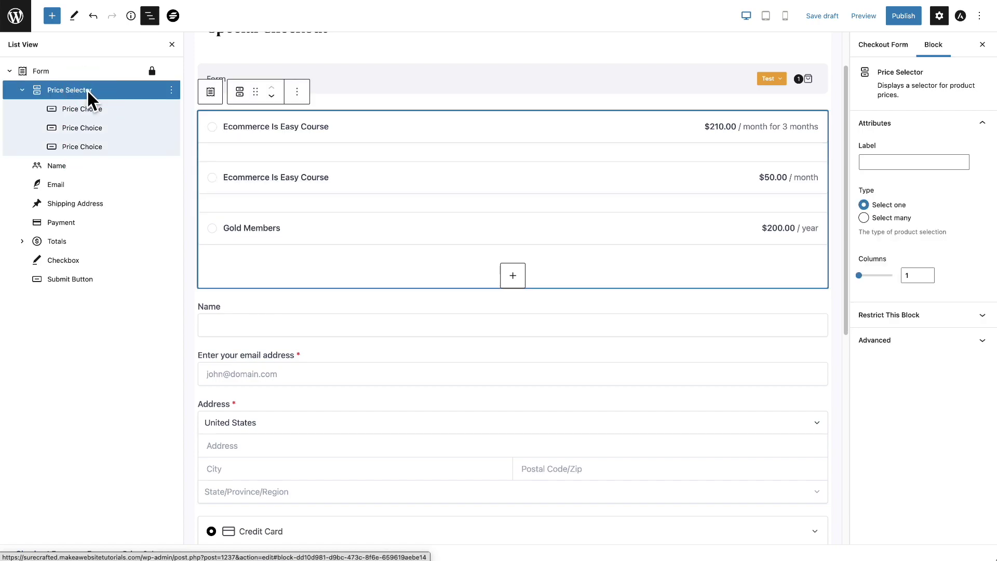
- Click through the first and second price choices in the price selector
{"action": "left_click_drag", "start_coordinate": [311, 239], "coordinate": [954, 270]}
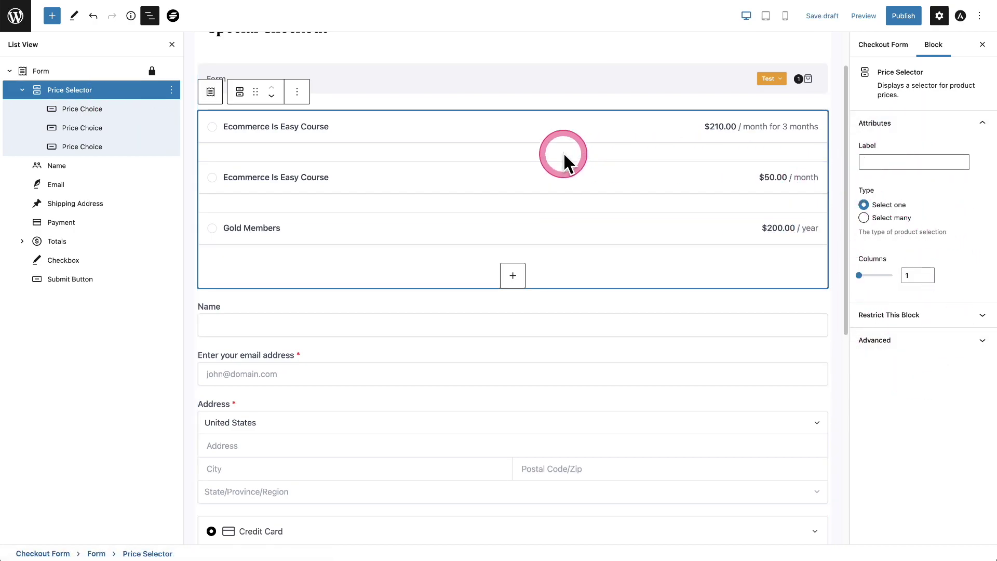
{"action": "left_click", "coordinate": [491, 150]}
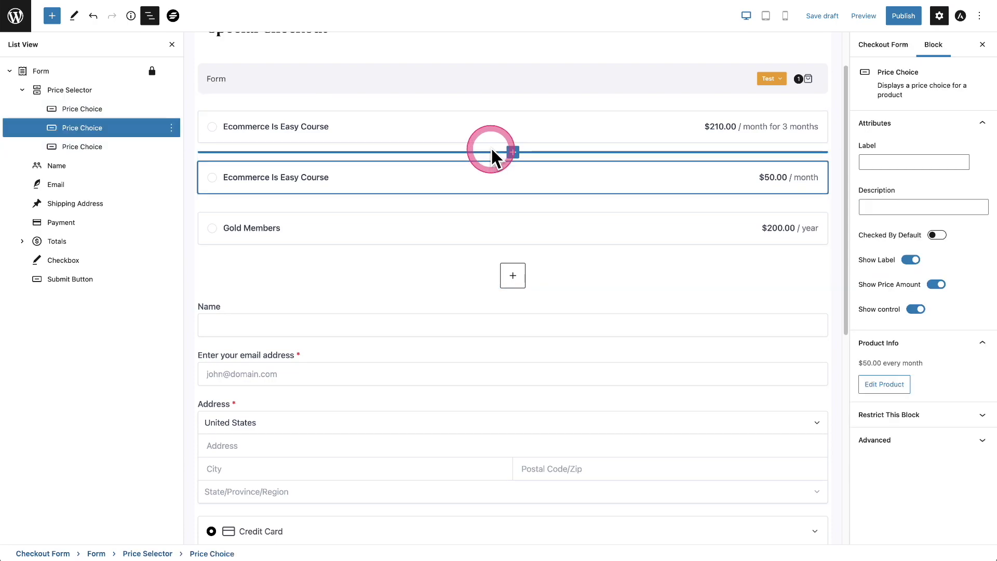
{"action": "left_click", "coordinate": [366, 139]}
{"action": "left_click", "coordinate": [363, 176]}
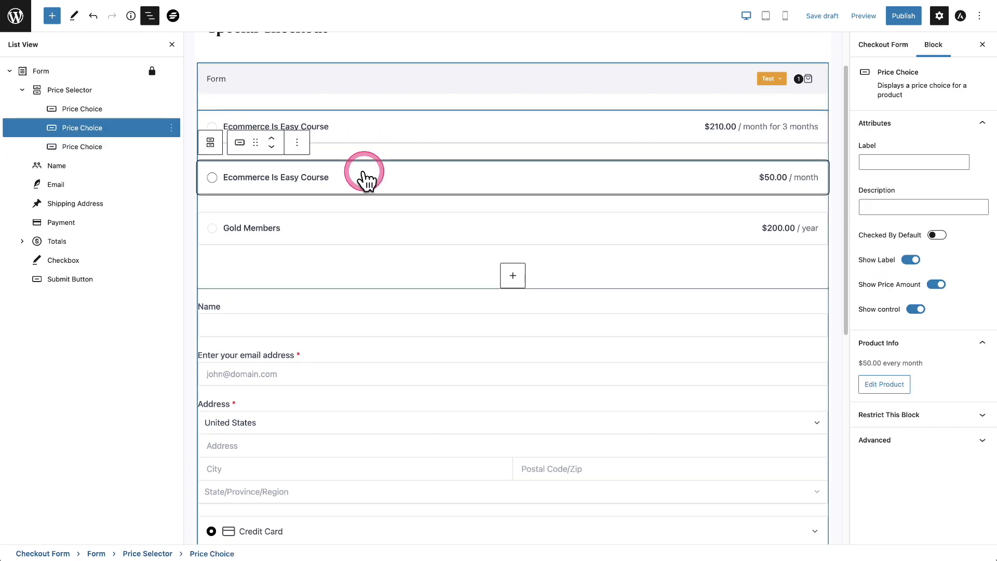
{"action": "left_click", "coordinate": [370, 133]}
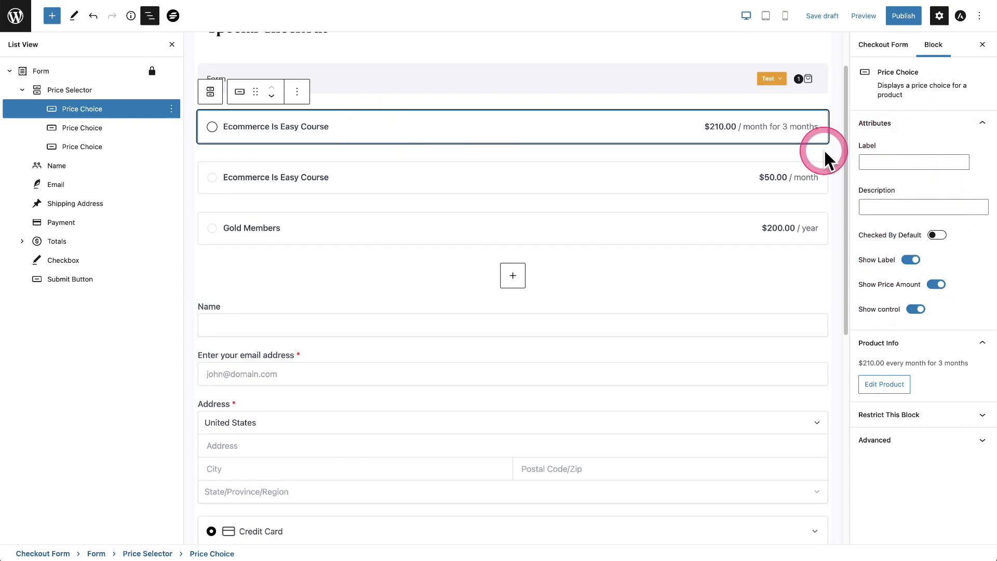
{"action": "mouse_move", "coordinate": [474, 157]}
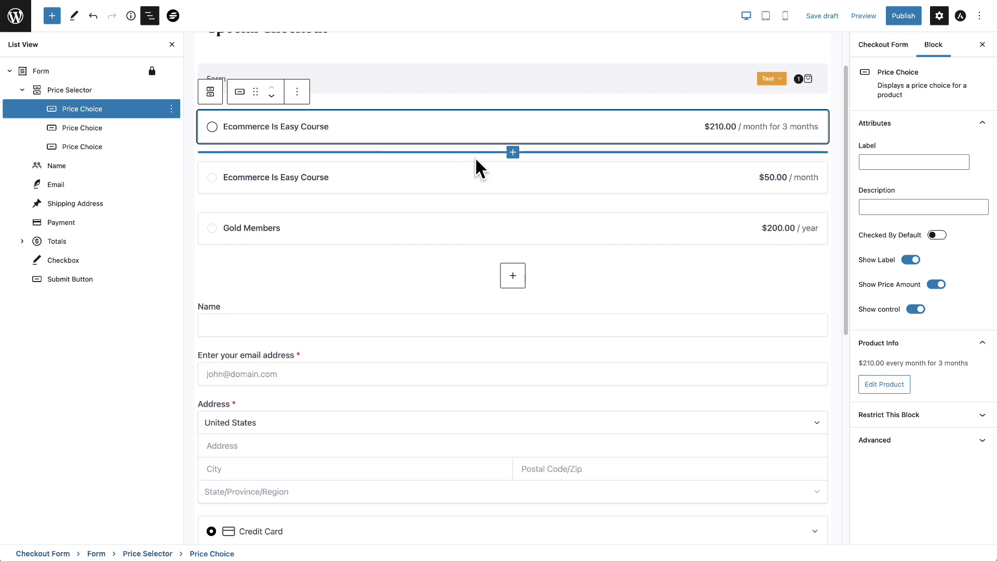
{"action": "left_click_drag", "start_coordinate": [475, 156], "coordinate": [370, 131]}
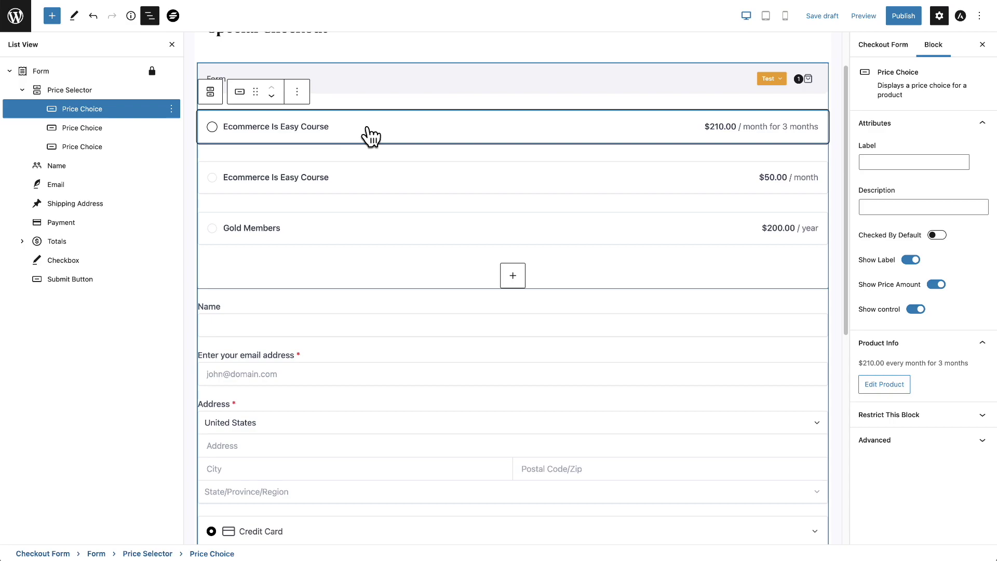
- Remove the Price Selector block along with all three price choices
{"action": "left_click", "coordinate": [52, 92]}
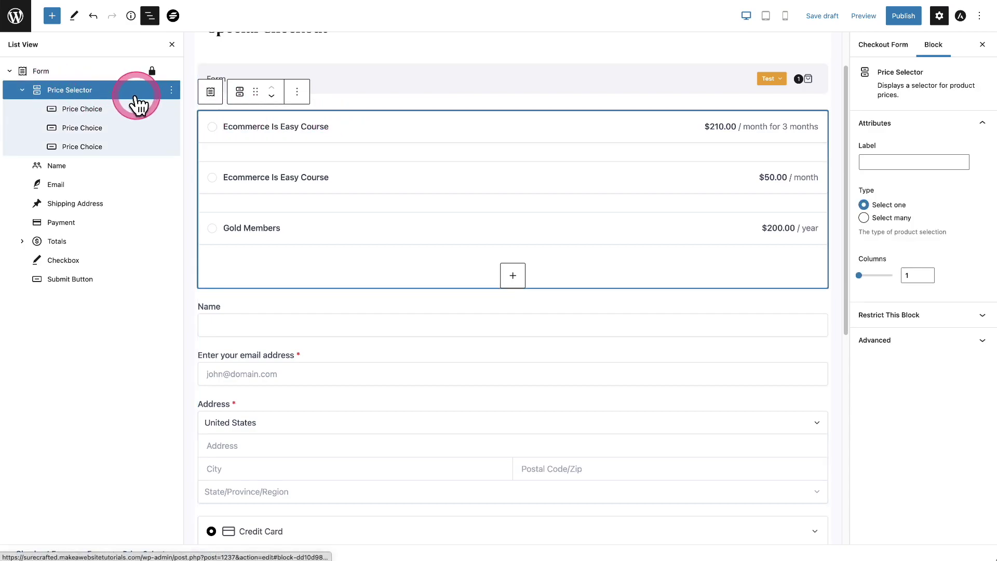
{"action": "left_click", "coordinate": [171, 91]}
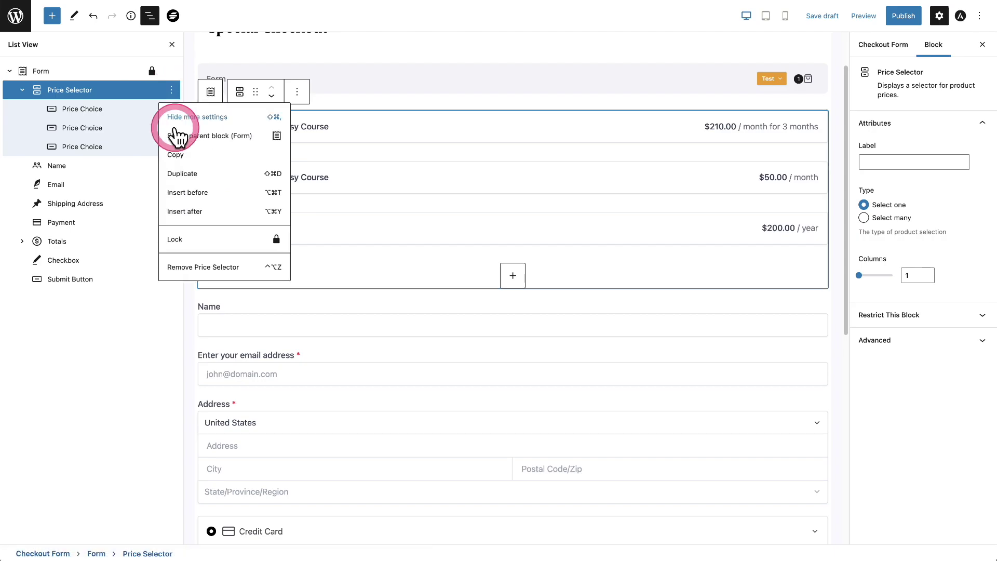
{"action": "left_click", "coordinate": [197, 267]}
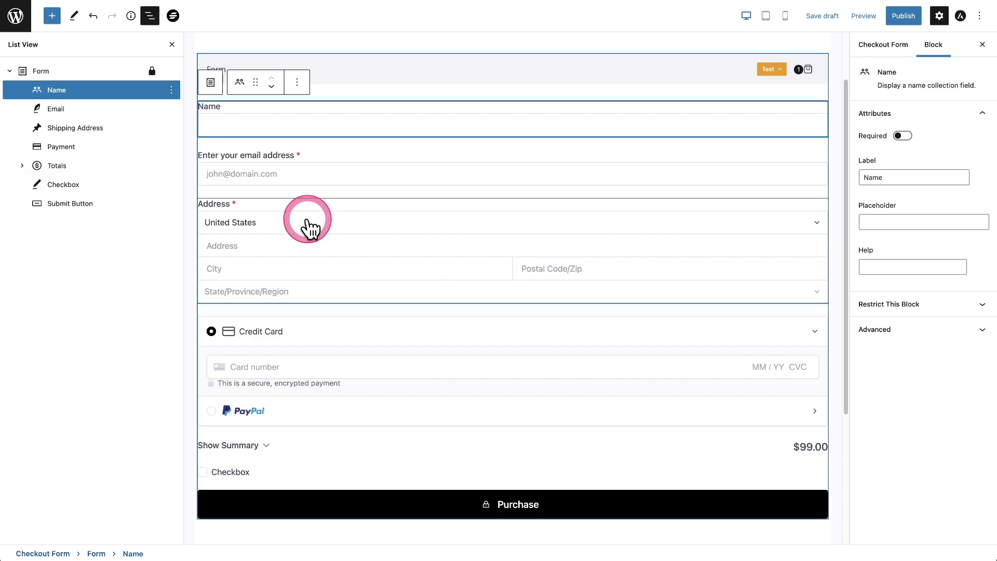
- Change the submit button text from Purchase to 'Buy Now' and show the $99.00 total
{"action": "left_click", "coordinate": [61, 206]}
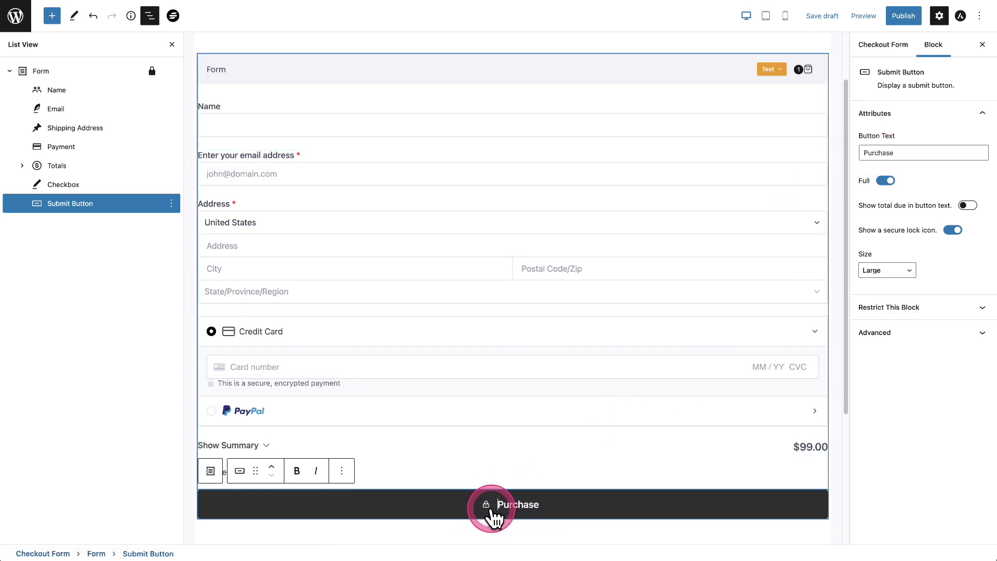
{"action": "double_click", "coordinate": [878, 153]}
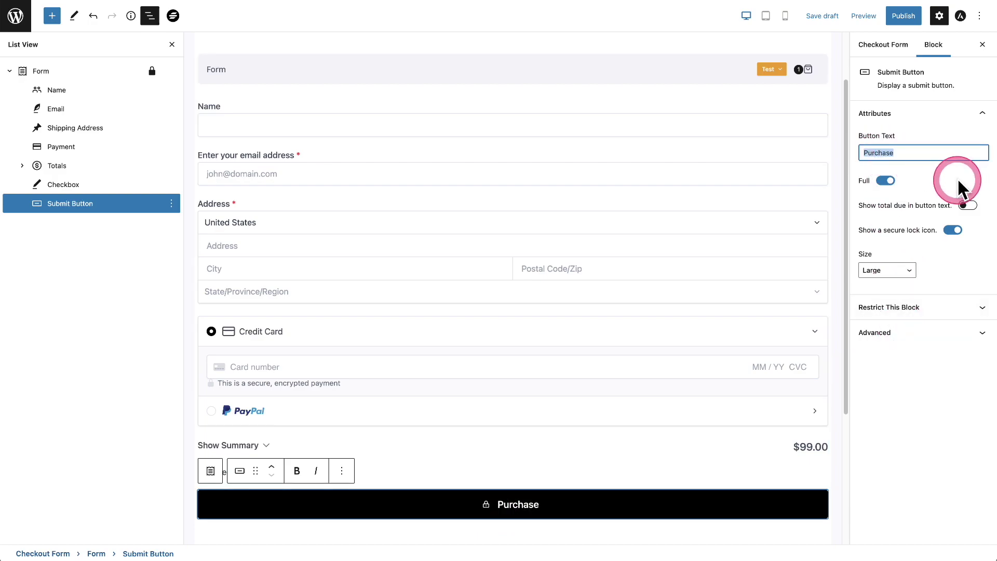
{"action": "type", "text": "Buy Now"}
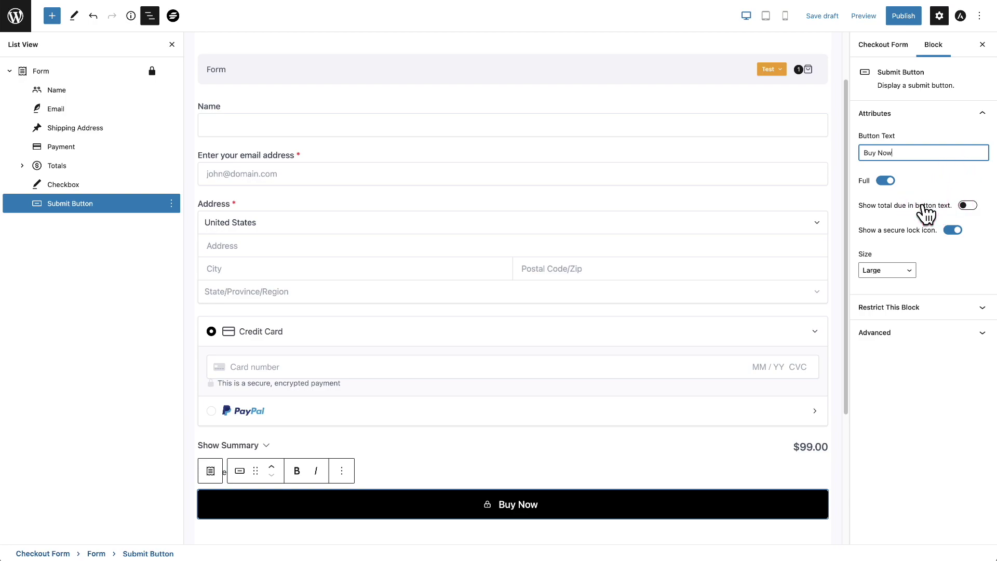
{"action": "left_click", "coordinate": [956, 205]}
{"action": "left_click", "coordinate": [683, 485]}
- Turn off the secure lock icon on the Buy Now button
{"action": "left_click", "coordinate": [541, 509]}
{"action": "left_click", "coordinate": [876, 240]}
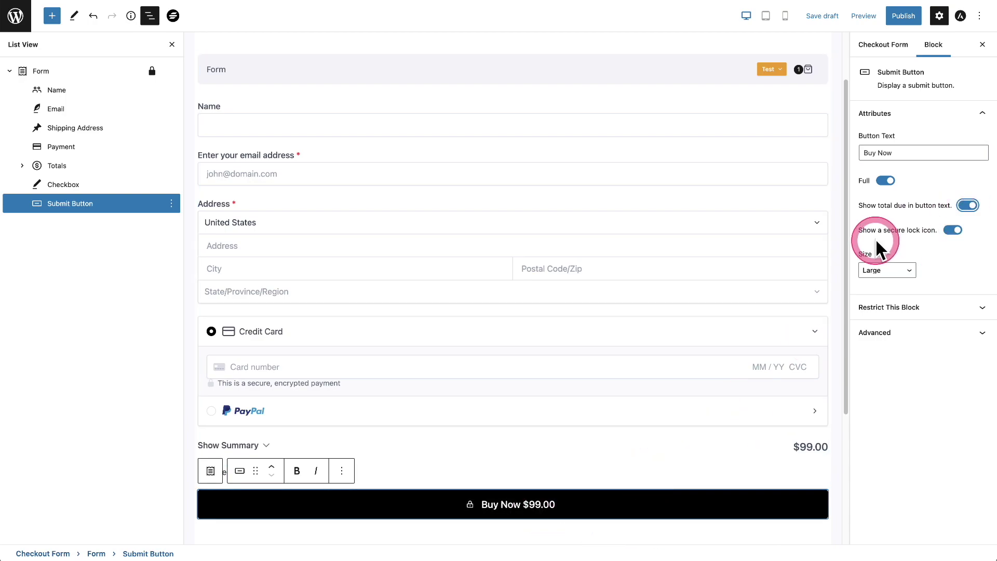
{"action": "left_click", "coordinate": [953, 230]}
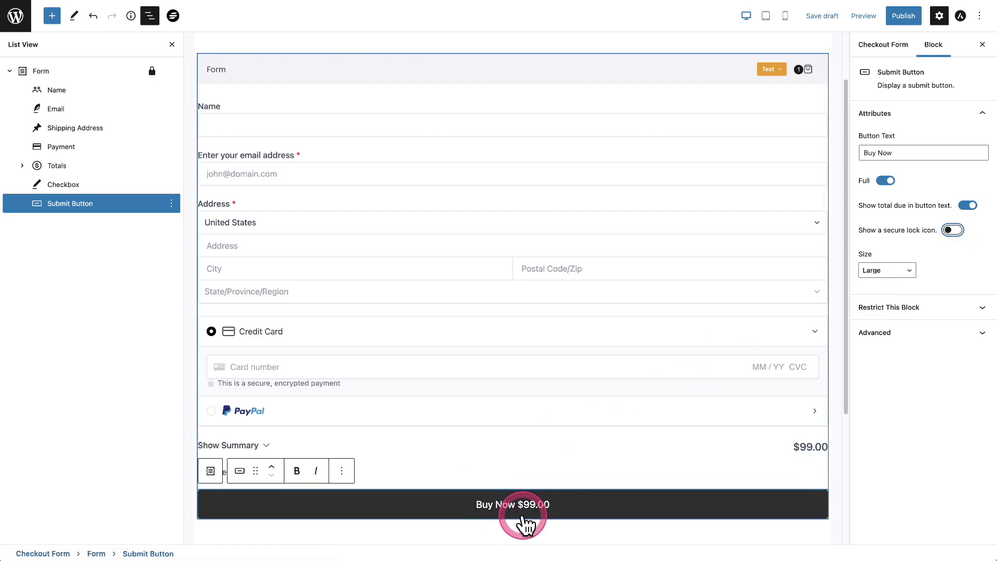
{"action": "left_click", "coordinate": [615, 454]}
{"action": "left_click", "coordinate": [615, 499]}
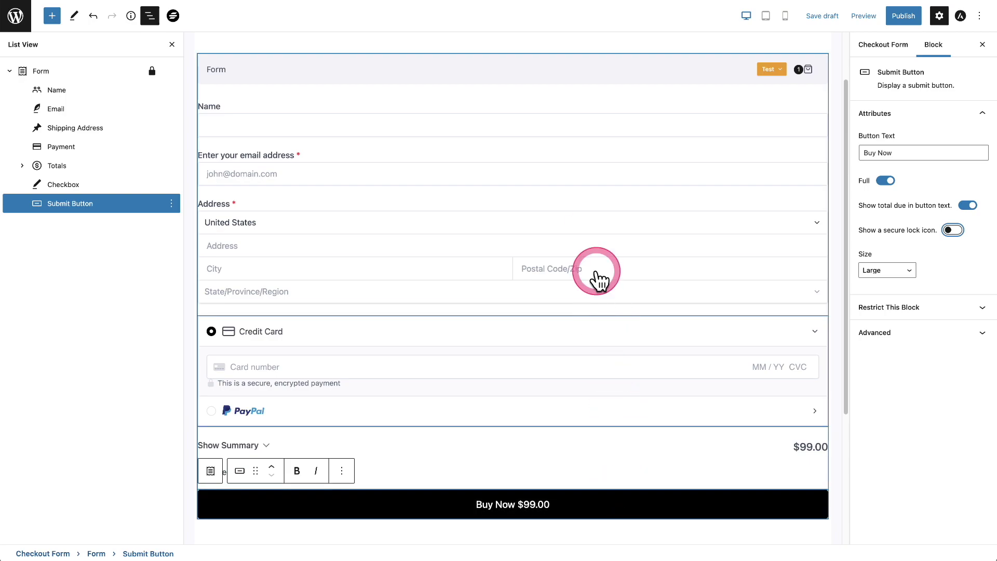
- Try red and blue form highlight colours, reset to default, and save the draft with Ctrl+S
{"action": "left_click", "coordinate": [573, 83]}
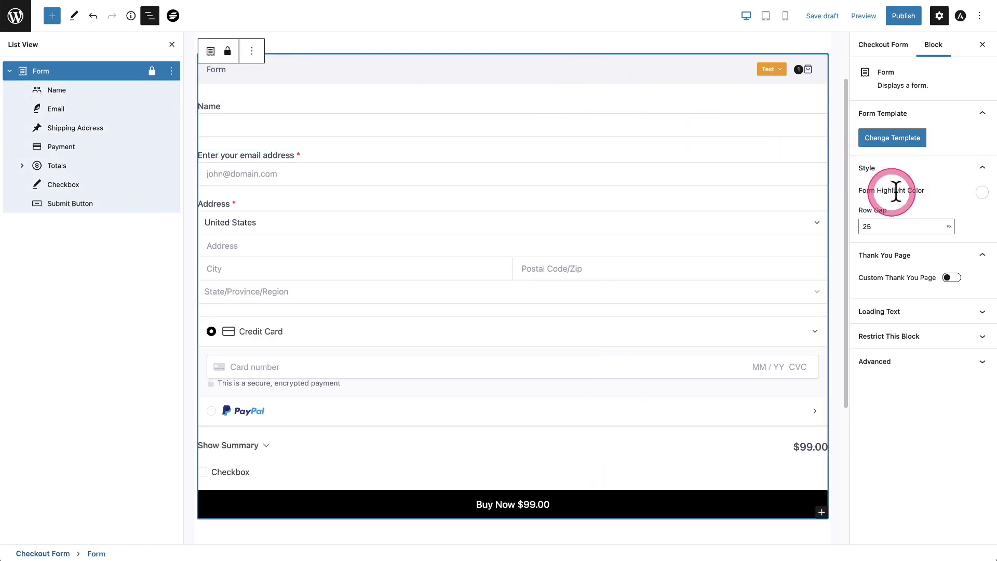
{"action": "left_click", "coordinate": [980, 192]}
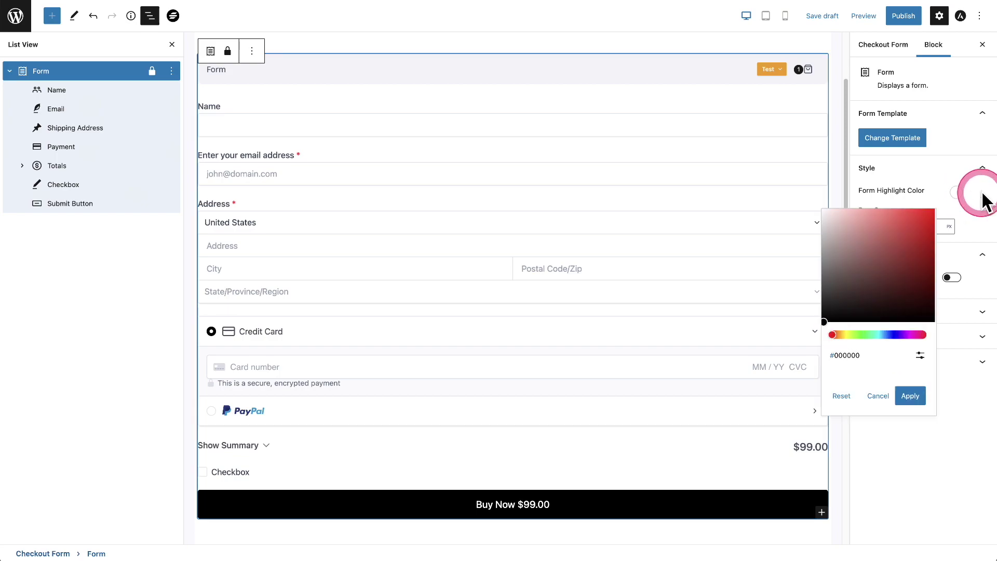
{"action": "left_click_drag", "start_coordinate": [917, 226], "coordinate": [863, 236]}
{"action": "left_click_drag", "start_coordinate": [877, 334], "coordinate": [886, 334]}
{"action": "left_click_drag", "start_coordinate": [897, 271], "coordinate": [907, 247]}
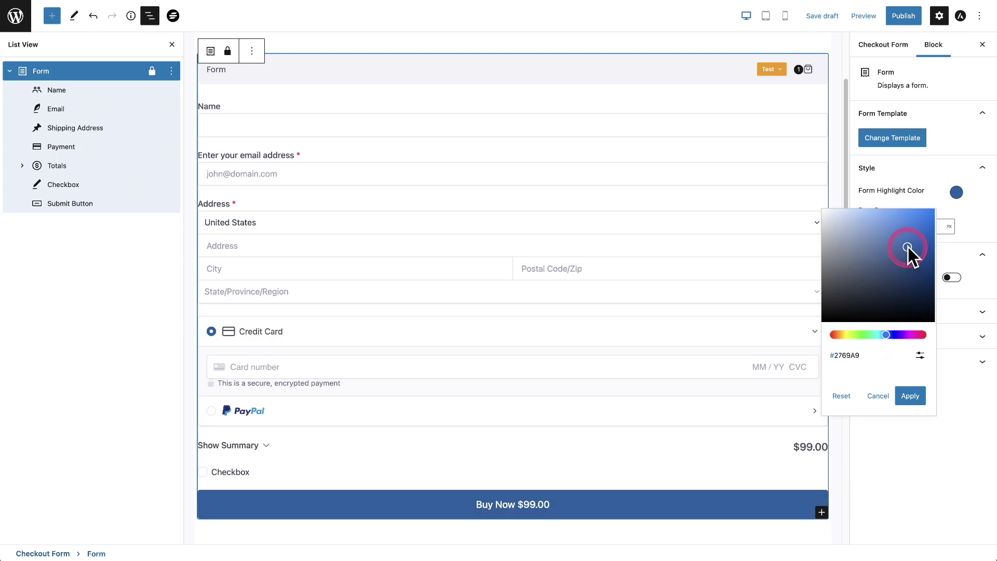
{"action": "left_click", "coordinate": [841, 397]}
{"action": "left_click", "coordinate": [856, 396]}
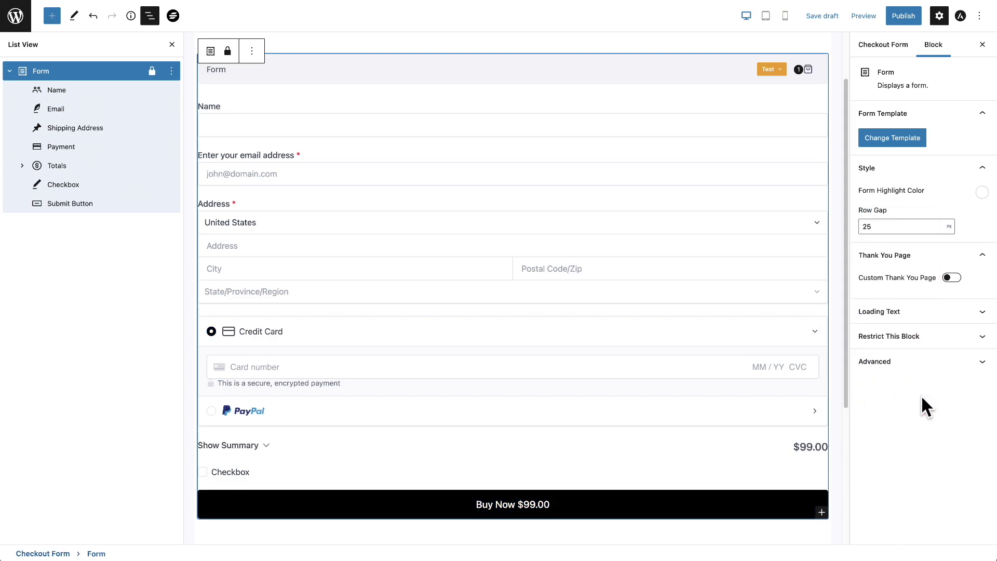
{"action": "key", "text": "ctrl+s"}
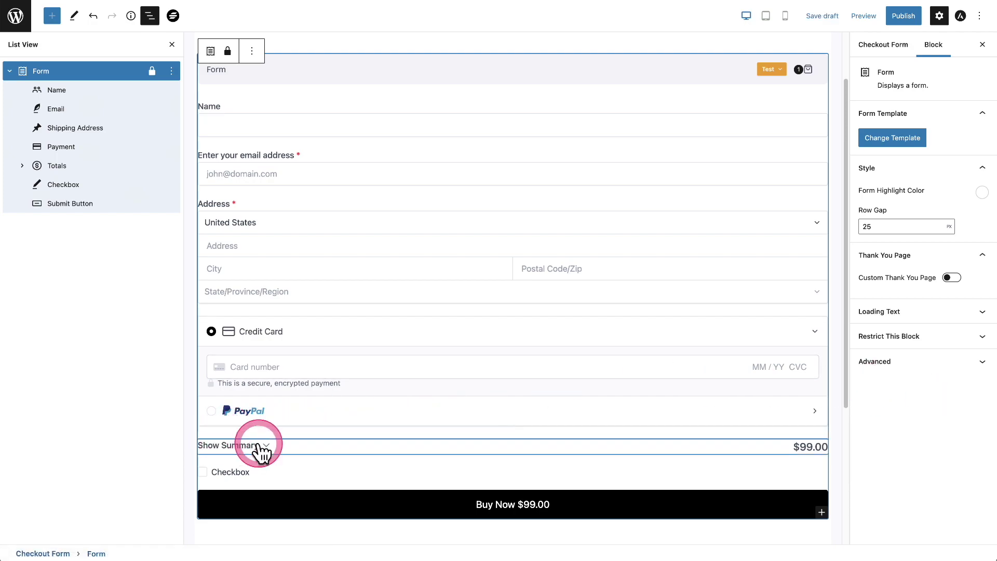
- Turn off Collapsed By Default on the Totals block so the summary shows expanded
{"action": "left_click", "coordinate": [56, 166]}
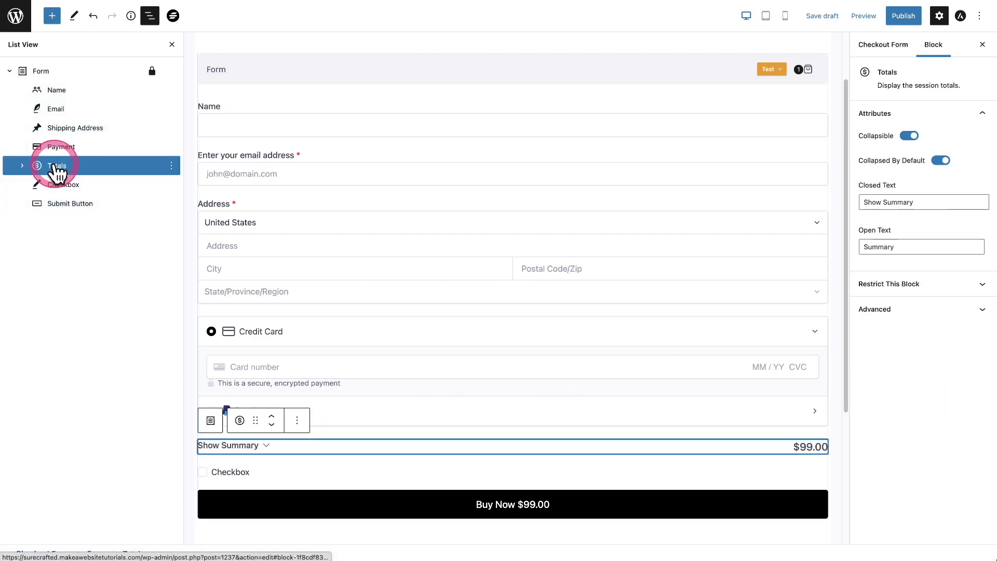
{"action": "left_click", "coordinate": [22, 165]}
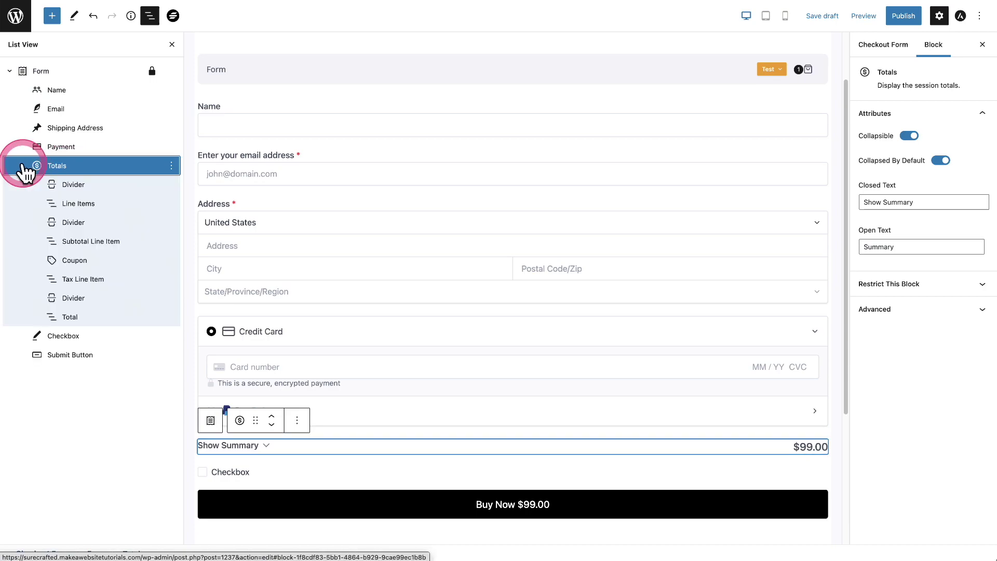
{"action": "scroll", "coordinate": [337, 200], "scroll_direction": "down", "scroll_amount": 3}
{"action": "left_click", "coordinate": [411, 403]}
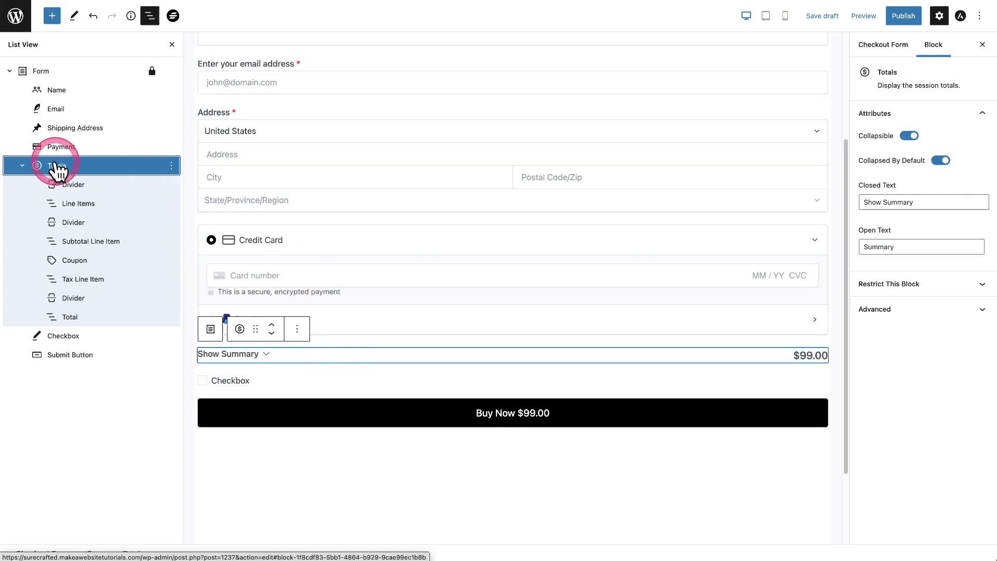
{"action": "left_click", "coordinate": [935, 162]}
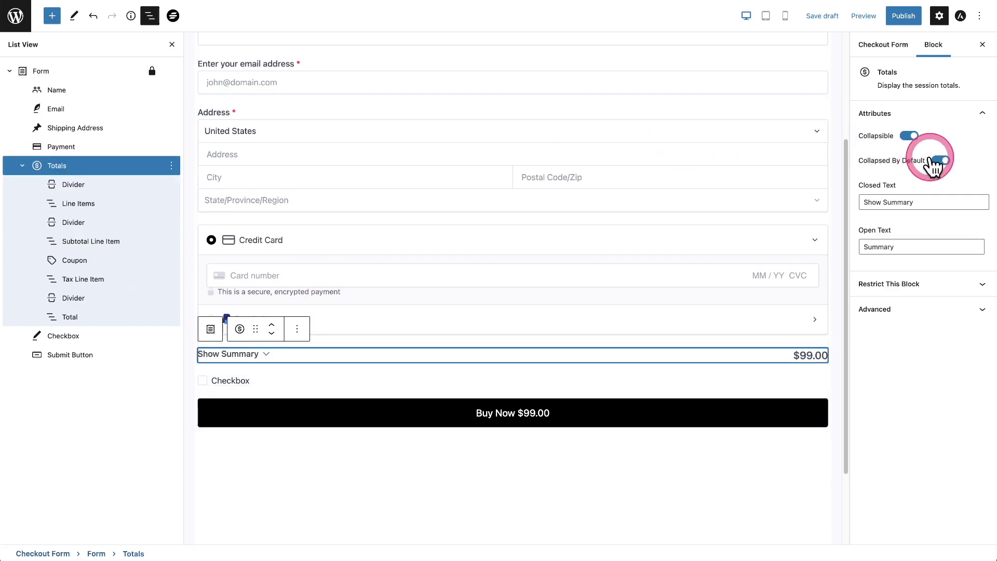
{"action": "left_click", "coordinate": [910, 136]}
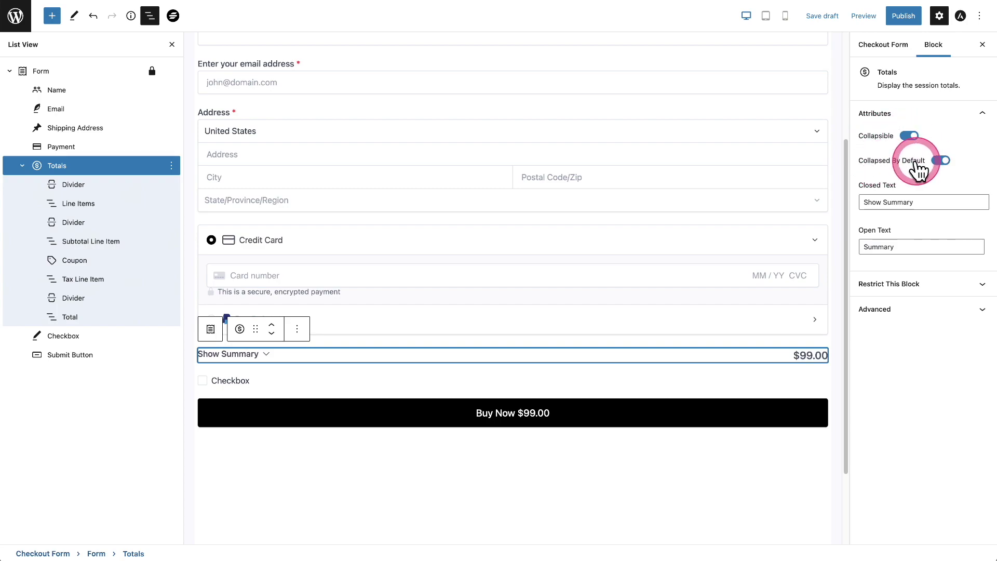
{"action": "left_click", "coordinate": [938, 162]}
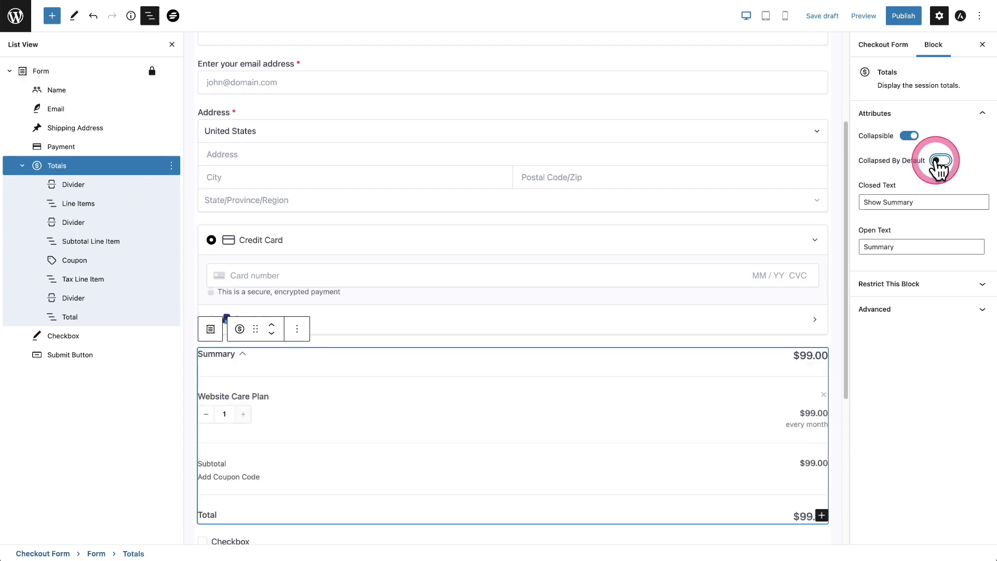
{"action": "scroll", "coordinate": [586, 183], "scroll_direction": "down", "scroll_amount": 1}
{"action": "scroll", "coordinate": [586, 183], "scroll_direction": "down", "scroll_amount": 2}
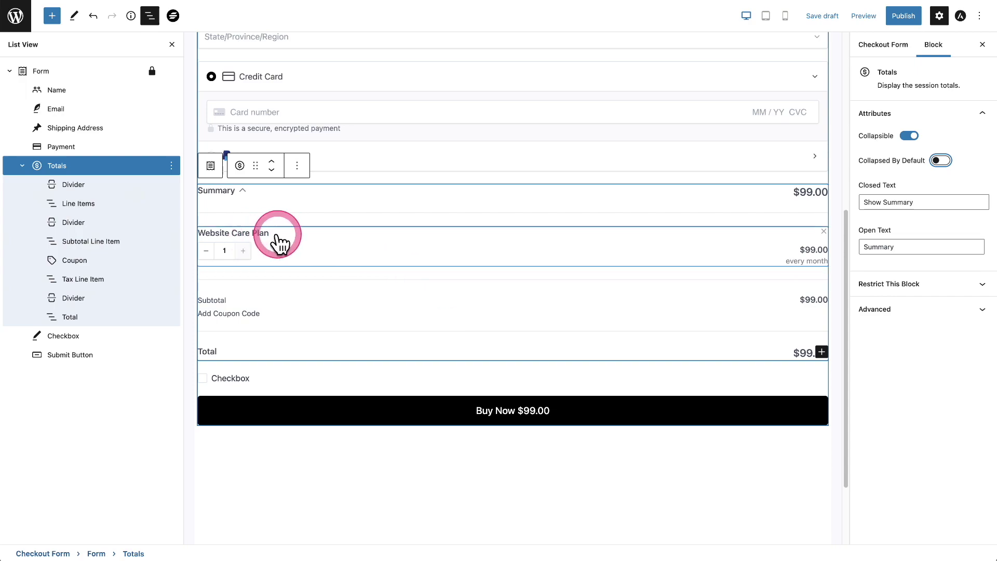
- Turn off Removable and Editable on the Line Items block
{"action": "left_click", "coordinate": [373, 253]}
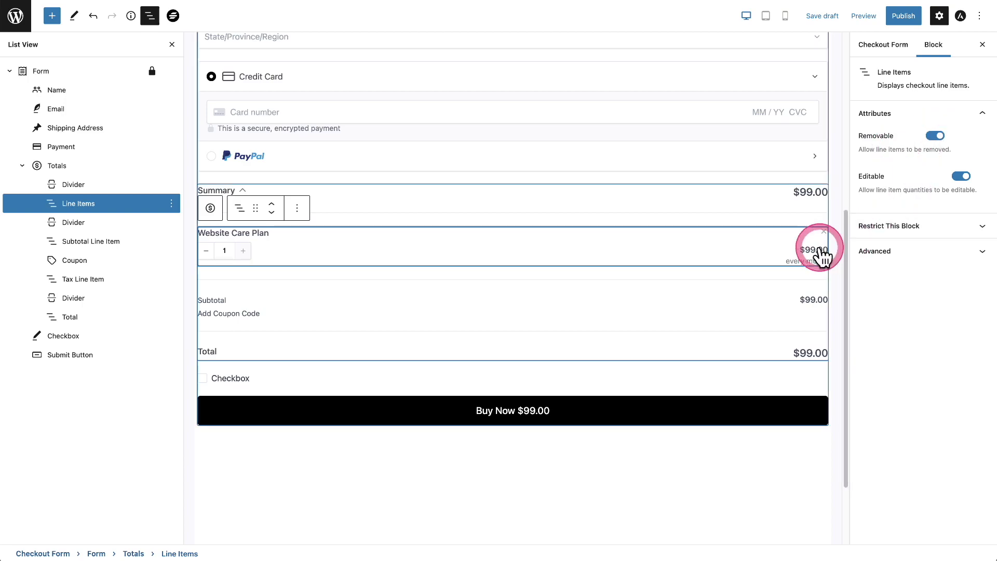
{"action": "left_click", "coordinate": [935, 136]}
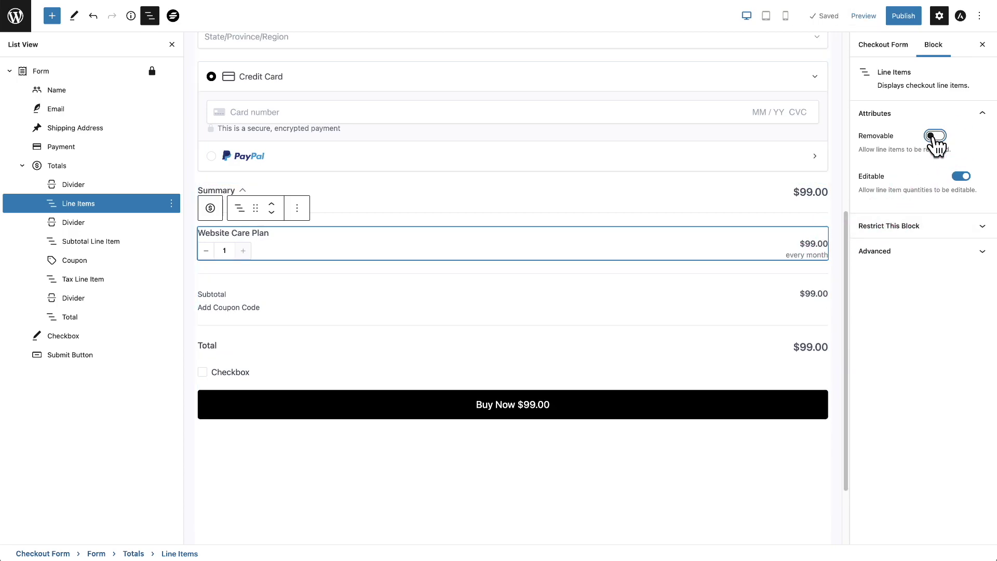
{"action": "left_click", "coordinate": [896, 165]}
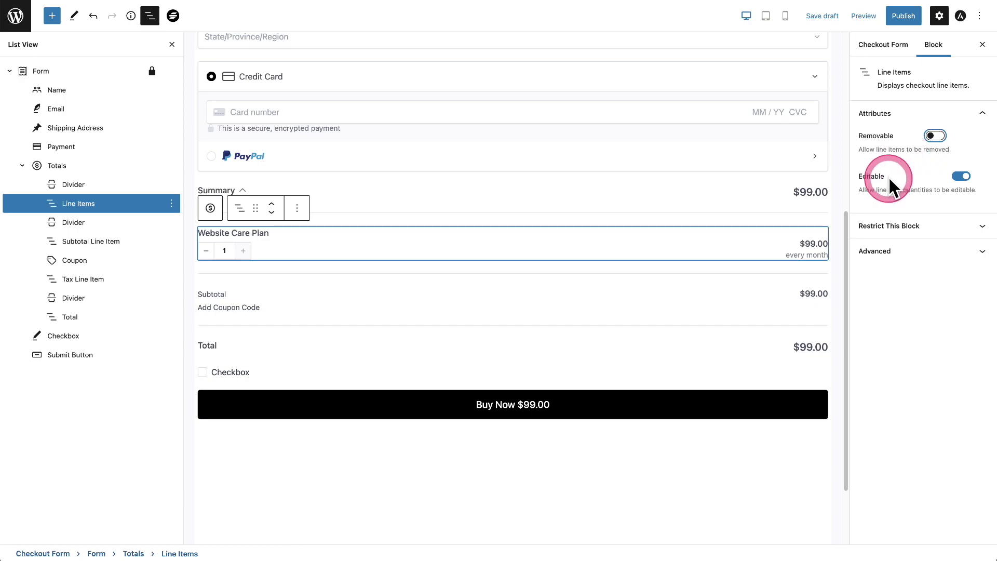
{"action": "left_click", "coordinate": [959, 176]}
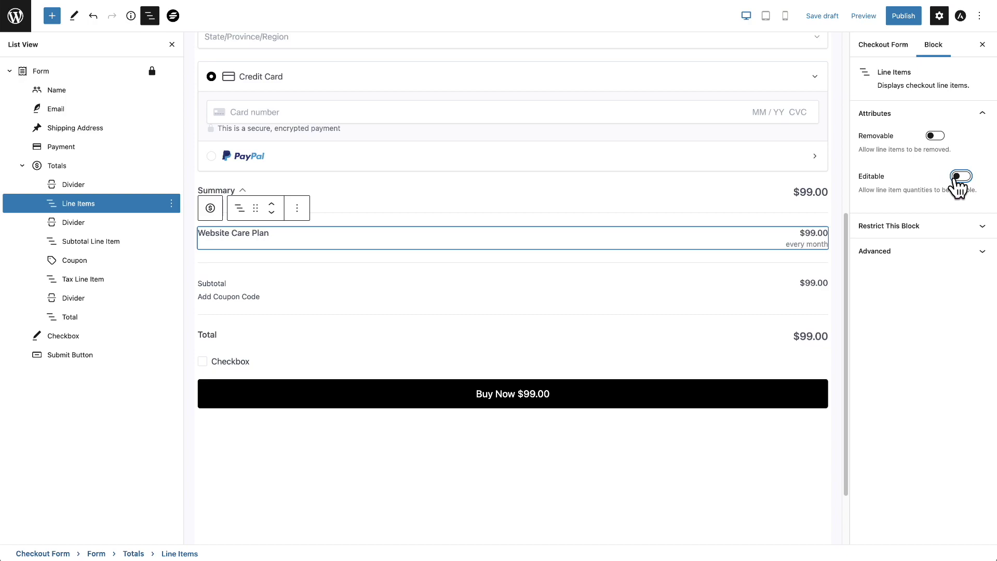
{"action": "left_click_drag", "start_coordinate": [805, 218], "coordinate": [392, 213]}
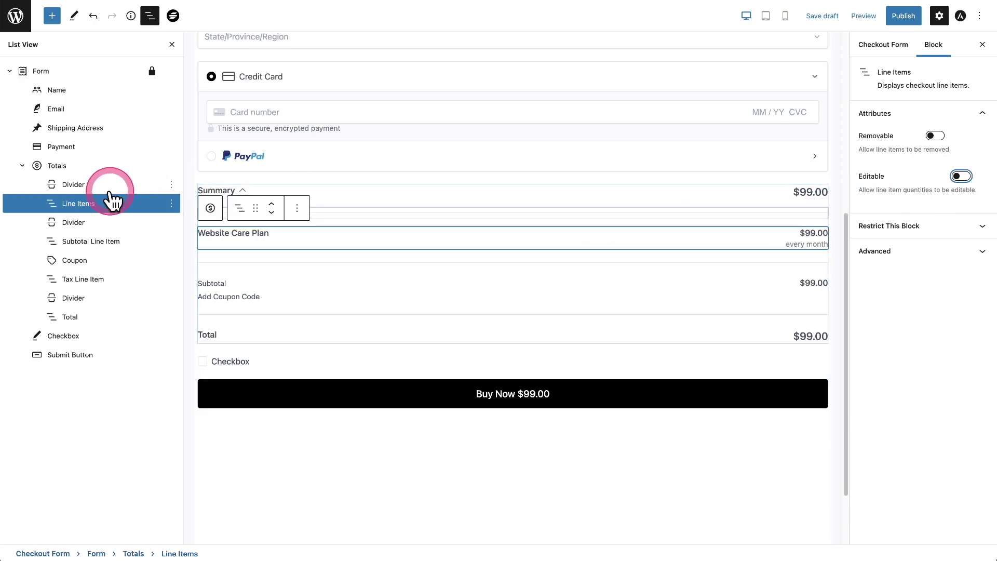
- Turn on Disabled for the Coupon block
{"action": "left_click", "coordinate": [79, 263]}
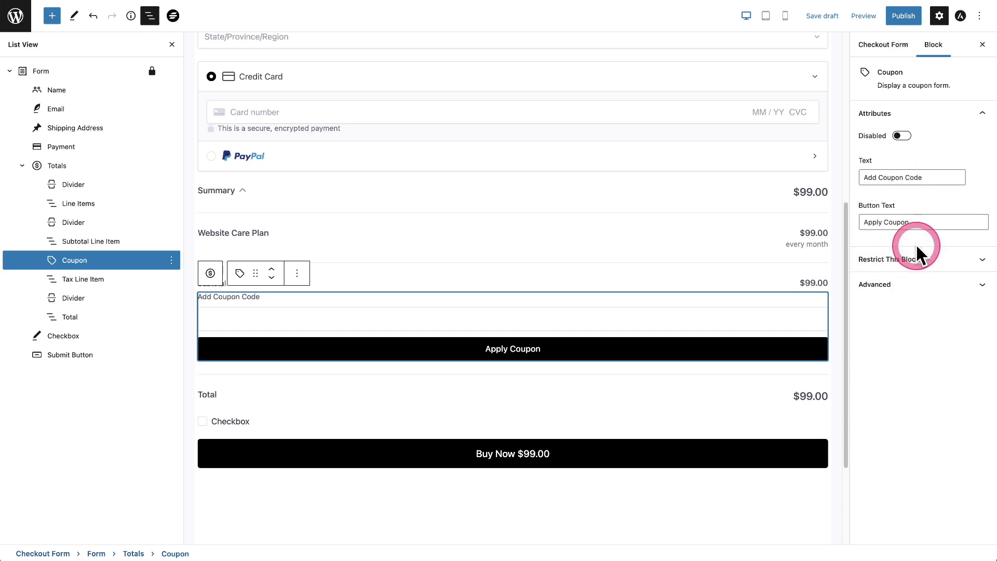
{"action": "left_click", "coordinate": [902, 135]}
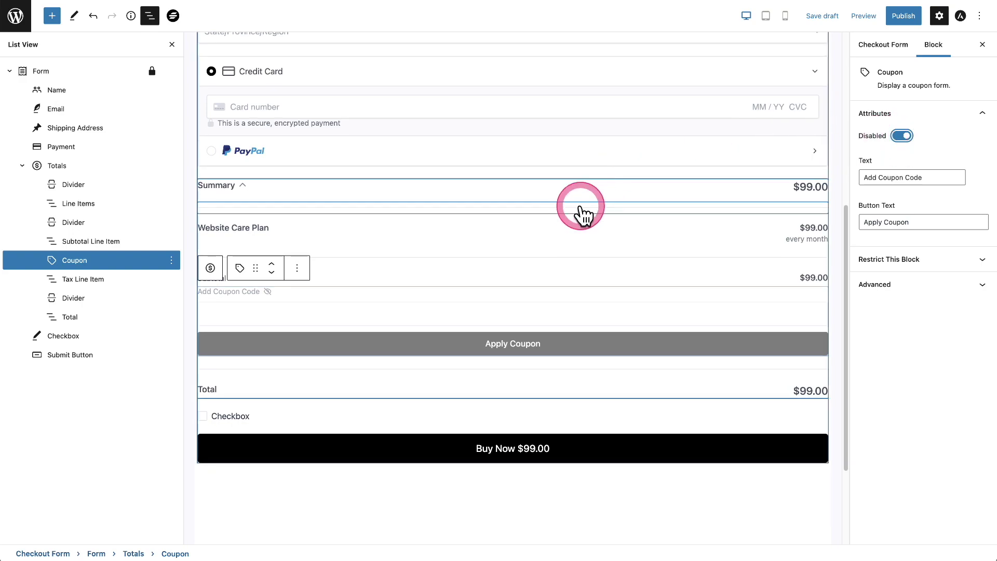
{"action": "scroll", "coordinate": [576, 213], "scroll_direction": "up", "scroll_amount": 6}
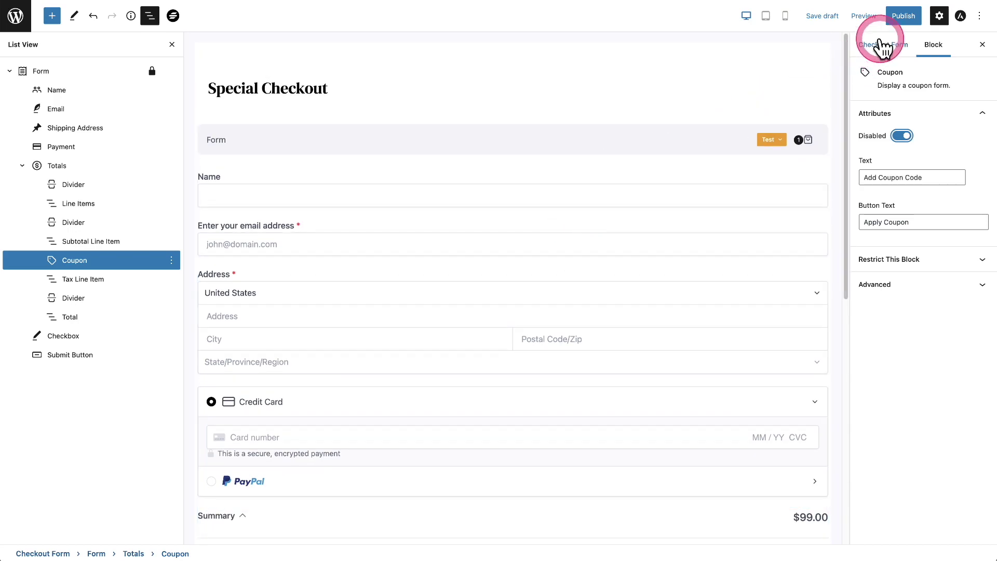
- Publish the Special Checkout form, then select its [sc_form id=1237] shortcode in the Forms list
{"action": "left_click", "coordinate": [899, 22]}
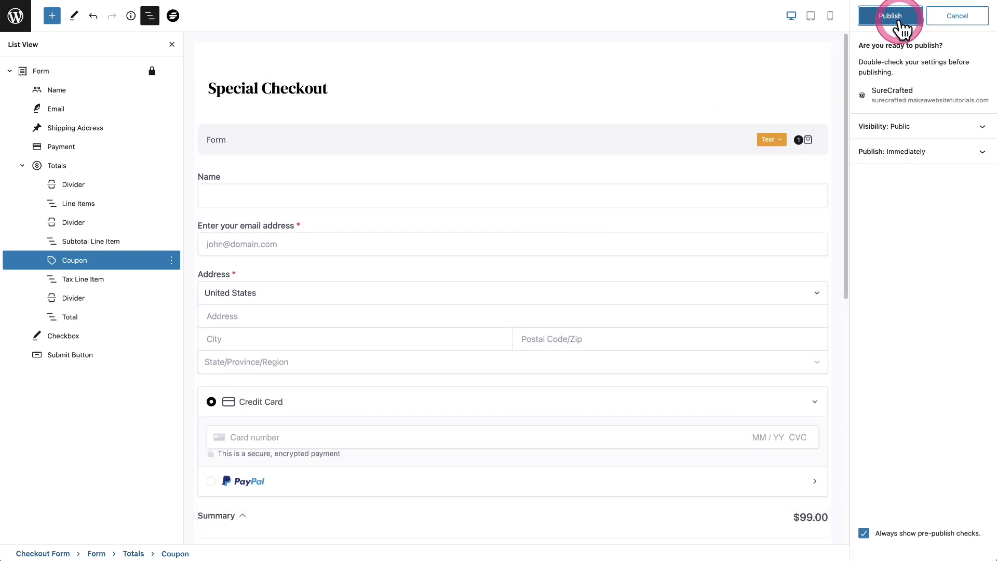
{"action": "left_click", "coordinate": [893, 17]}
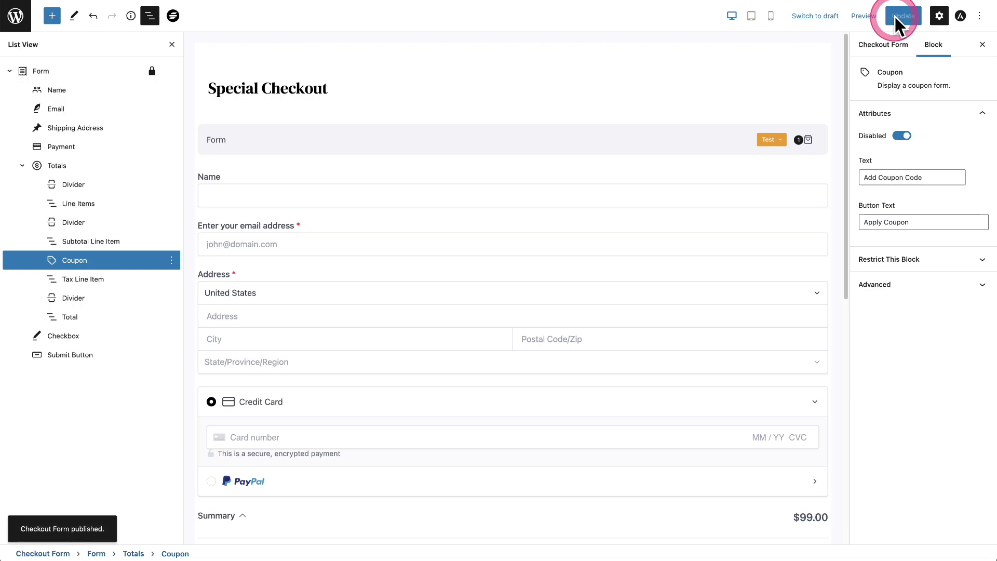
{"action": "left_click", "coordinate": [612, 79]}
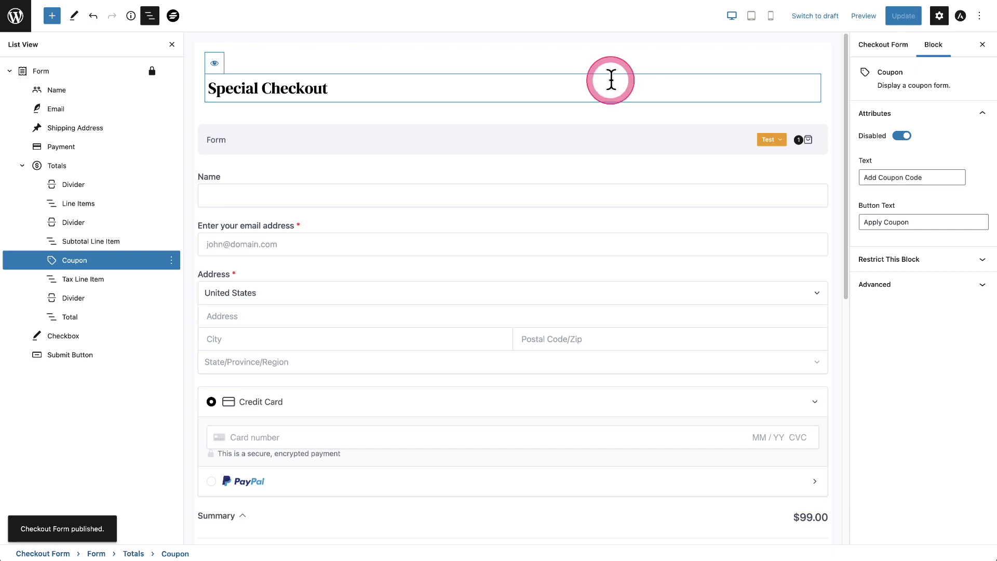
{"action": "left_click", "coordinate": [16, 18]}
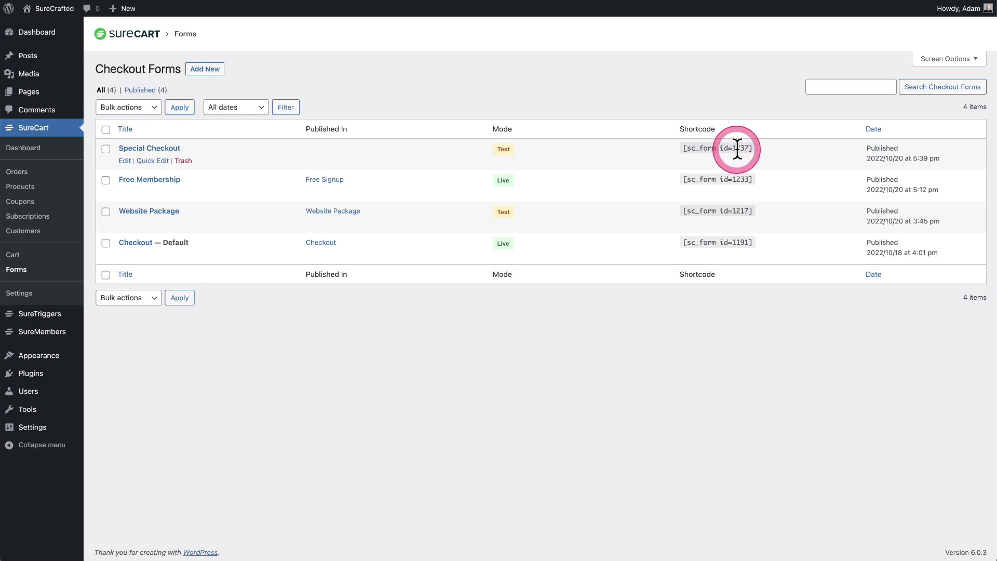
{"action": "left_click_drag", "start_coordinate": [753, 149], "coordinate": [682, 151]}
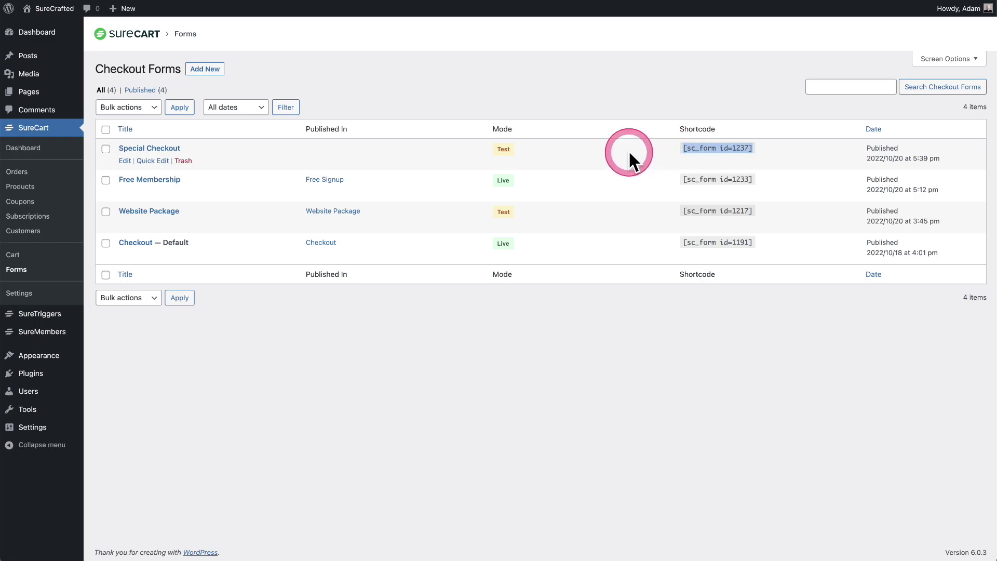